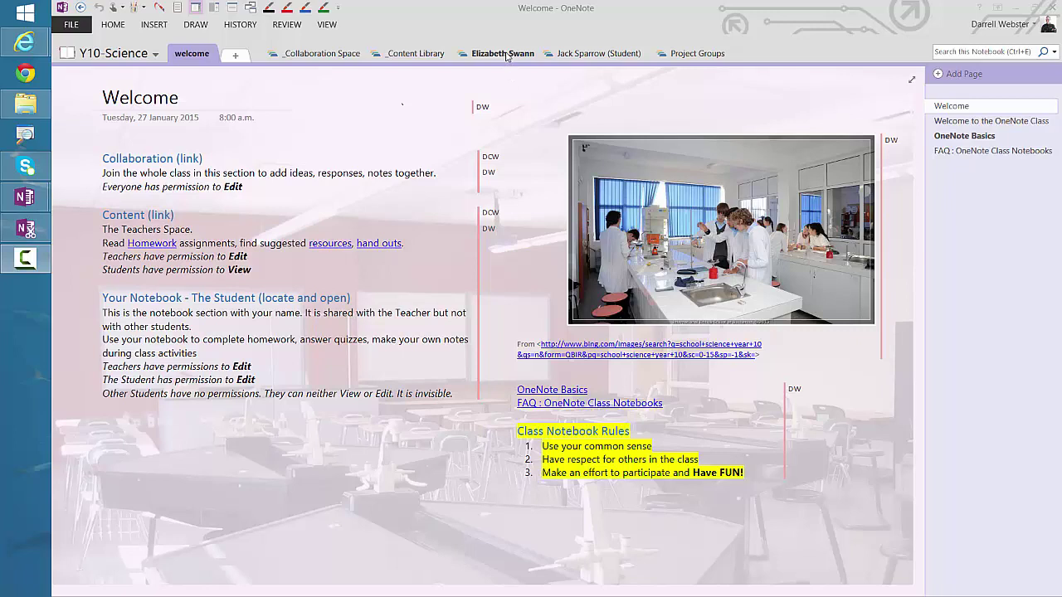
{"action": "right_click", "coordinate": [506, 56]}
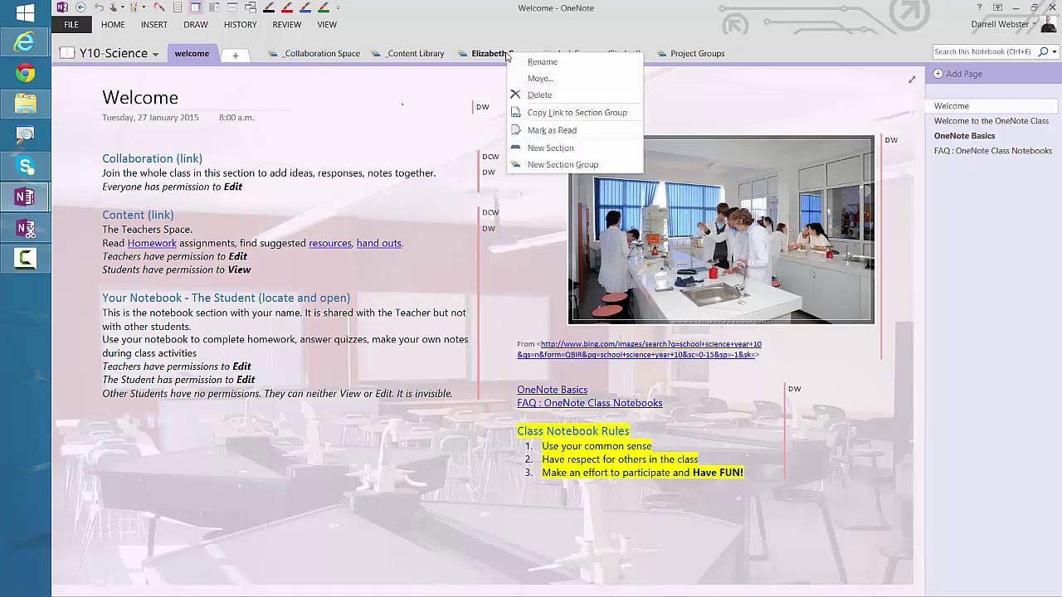
{"action": "left_click", "coordinate": [453, 82]}
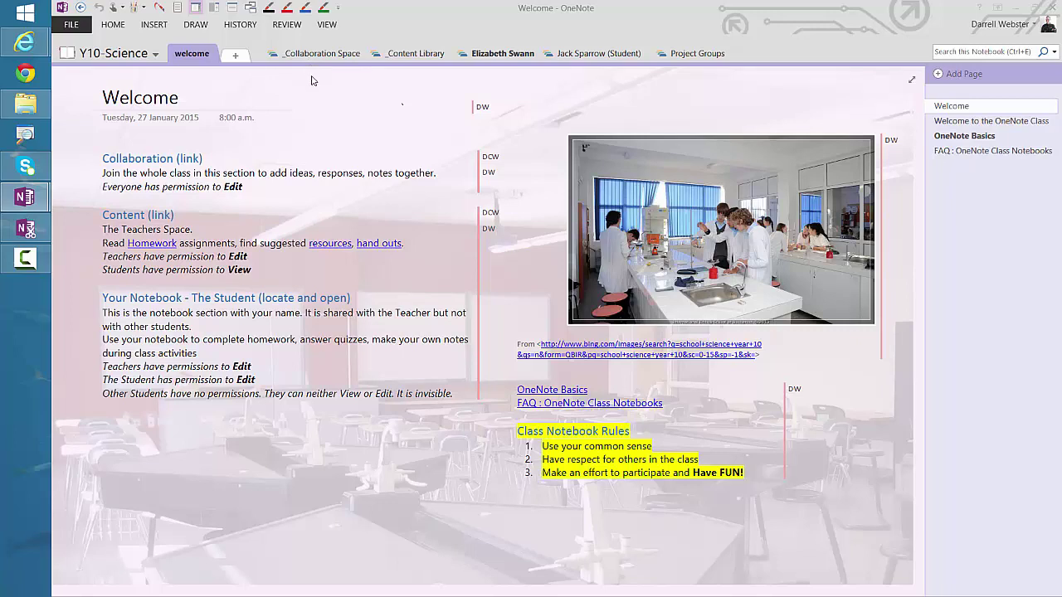
{"action": "right_click", "coordinate": [495, 59]}
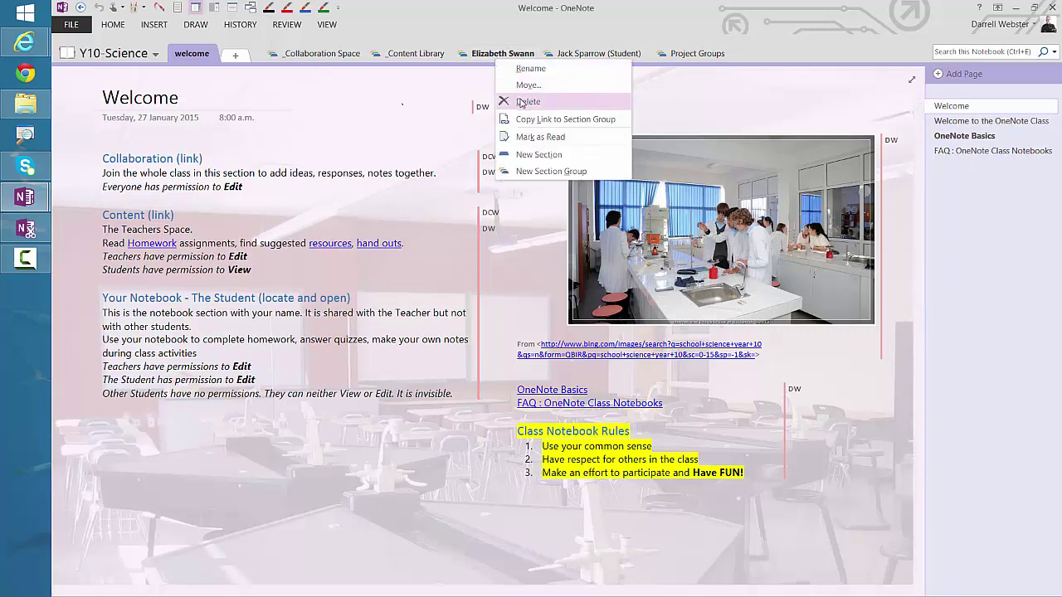
{"action": "left_click", "coordinate": [455, 86]}
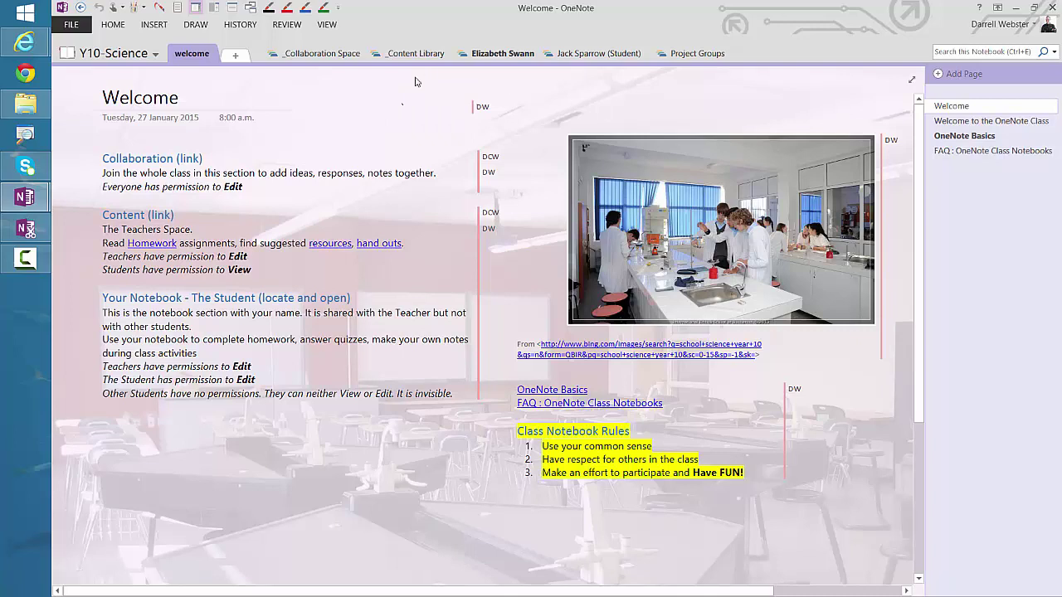
Switch to the Year 10 SharePoint site in Internet Explorer and open the Y10-Science Mgmt notebook folder.
{"action": "left_click", "coordinate": [25, 41]}
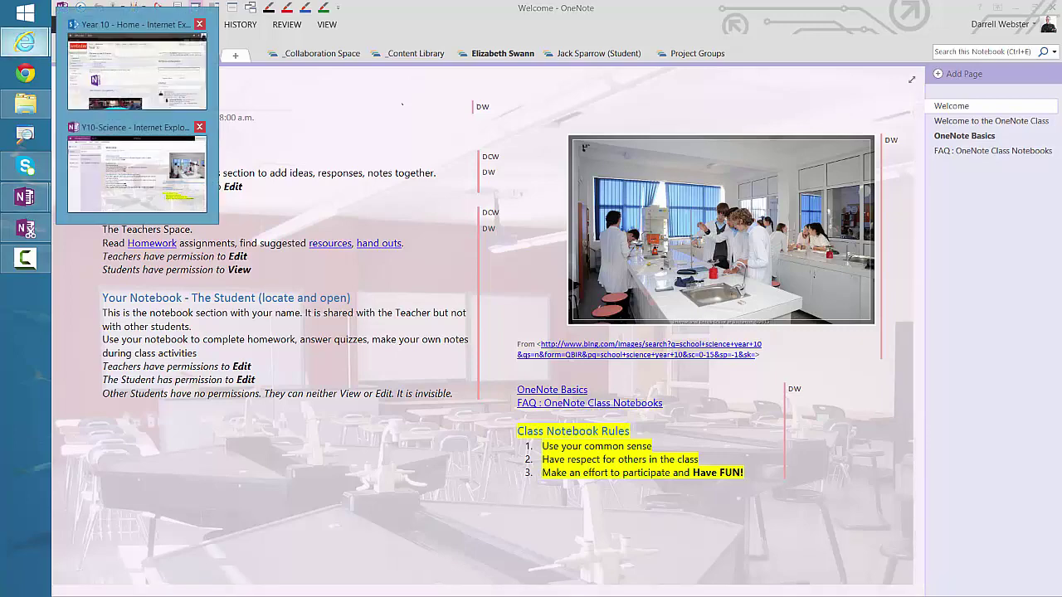
{"action": "left_click", "coordinate": [143, 65]}
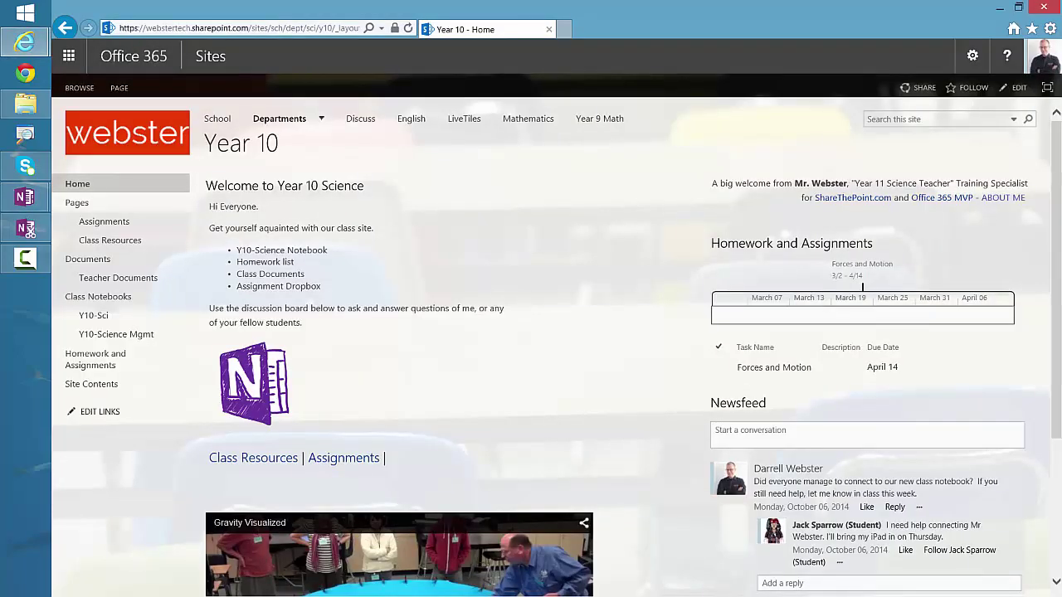
{"action": "left_click", "coordinate": [97, 337]}
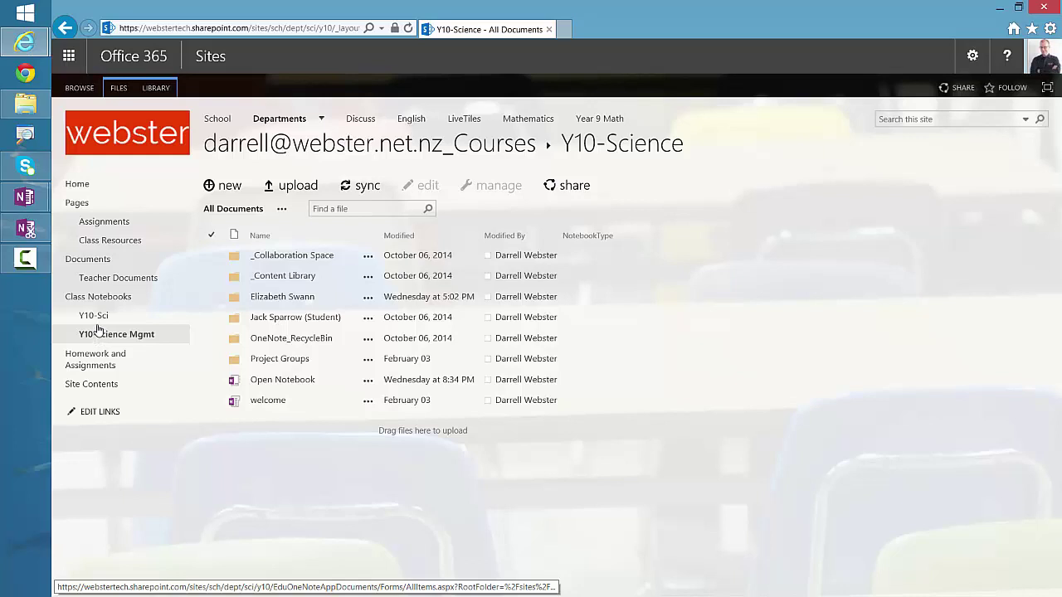
{"action": "left_click", "coordinate": [97, 335]}
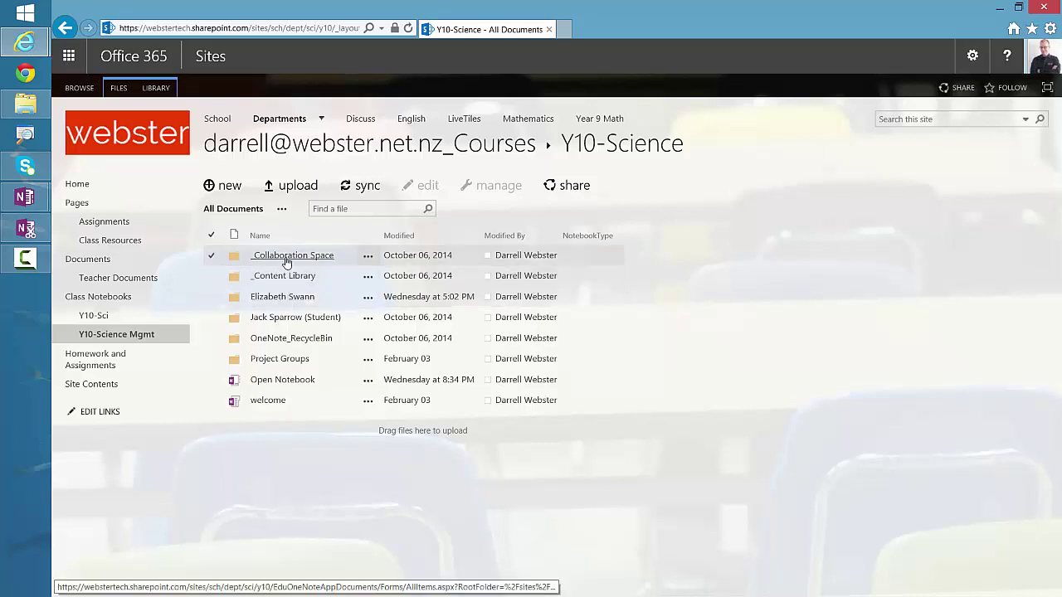
Open the advanced permissions page of the _Collaboration Space folder from its sharing details.
{"action": "left_click", "coordinate": [367, 257]}
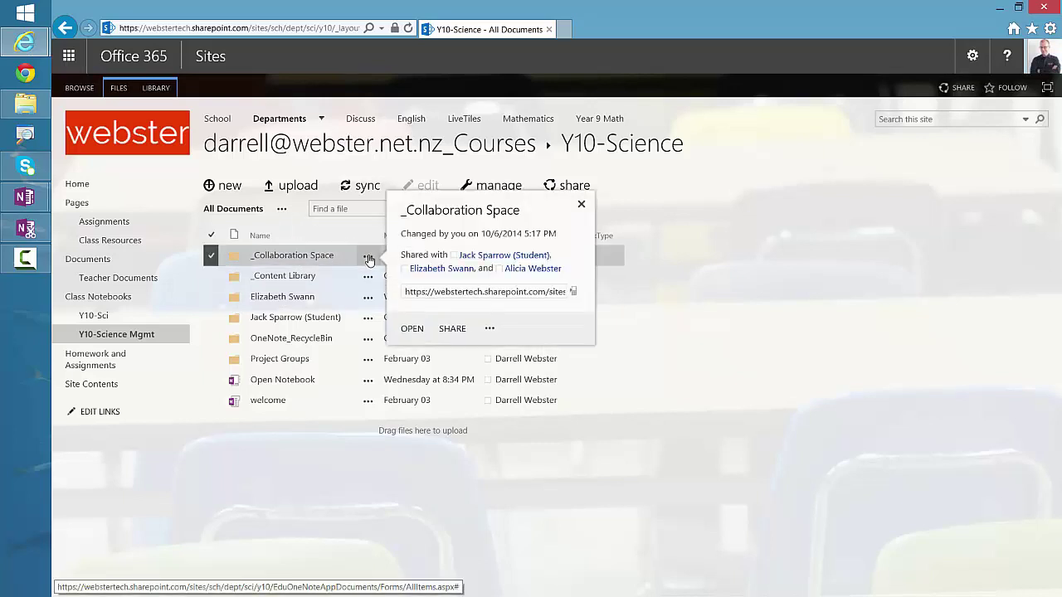
{"action": "left_click", "coordinate": [452, 329]}
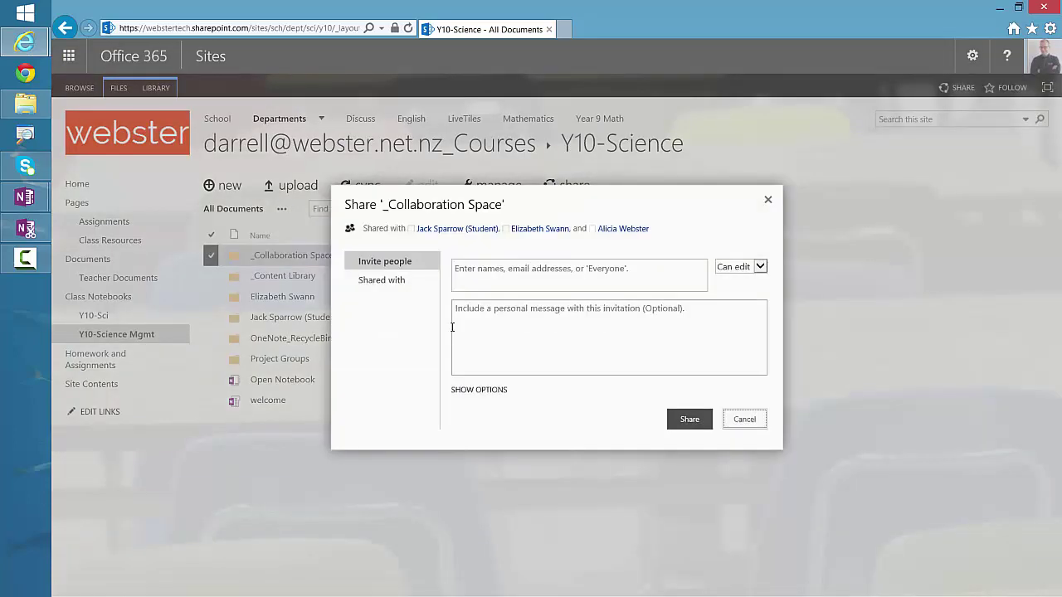
{"action": "left_click", "coordinate": [394, 280]}
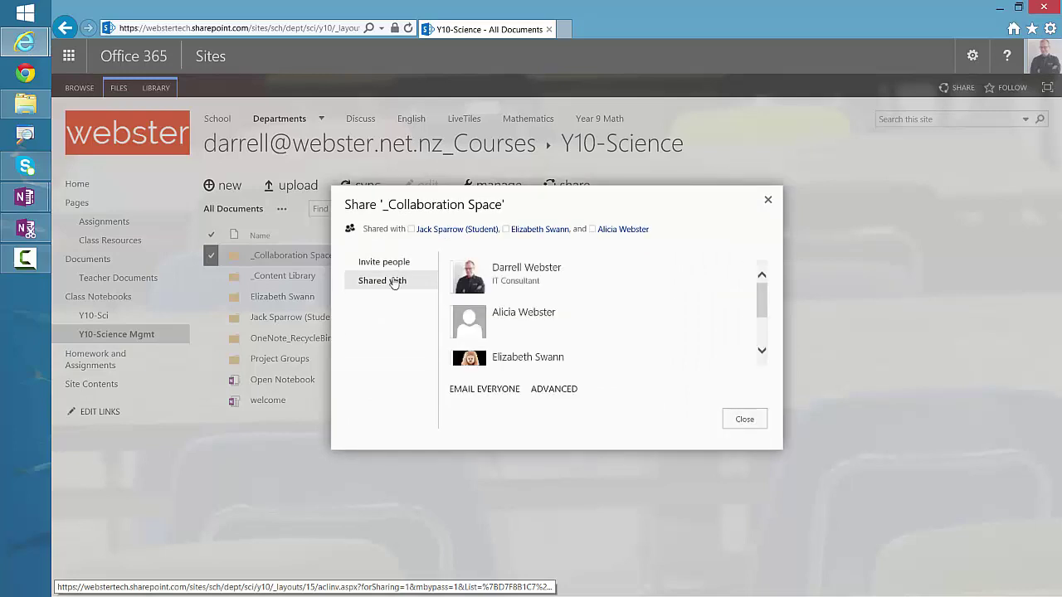
{"action": "left_click", "coordinate": [553, 390]}
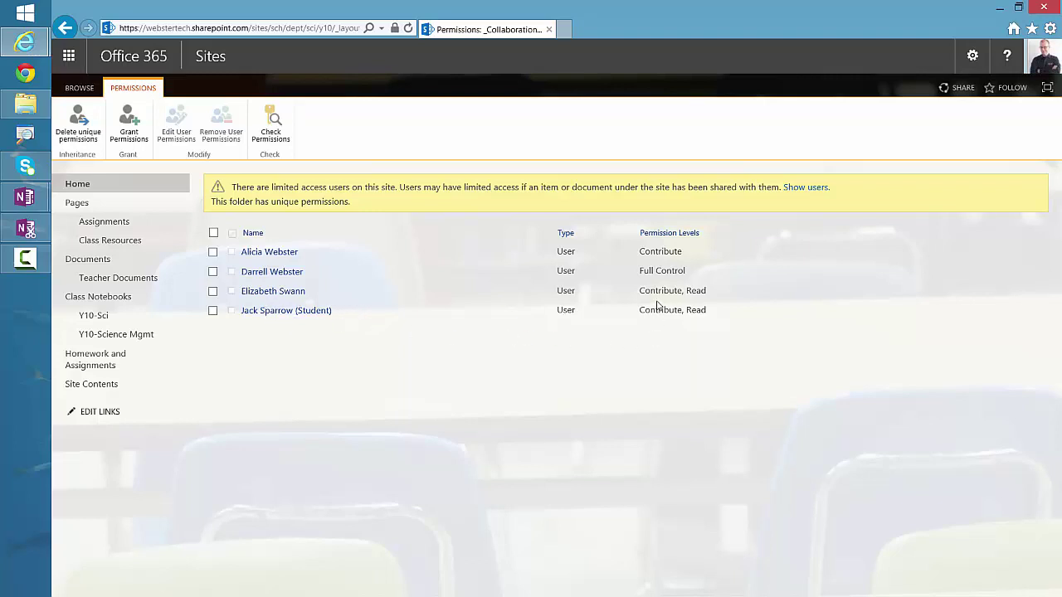
Remove all _Collaboration Space permissions of the student listed directly below the Full Control user.
{"action": "left_click", "coordinate": [213, 292]}
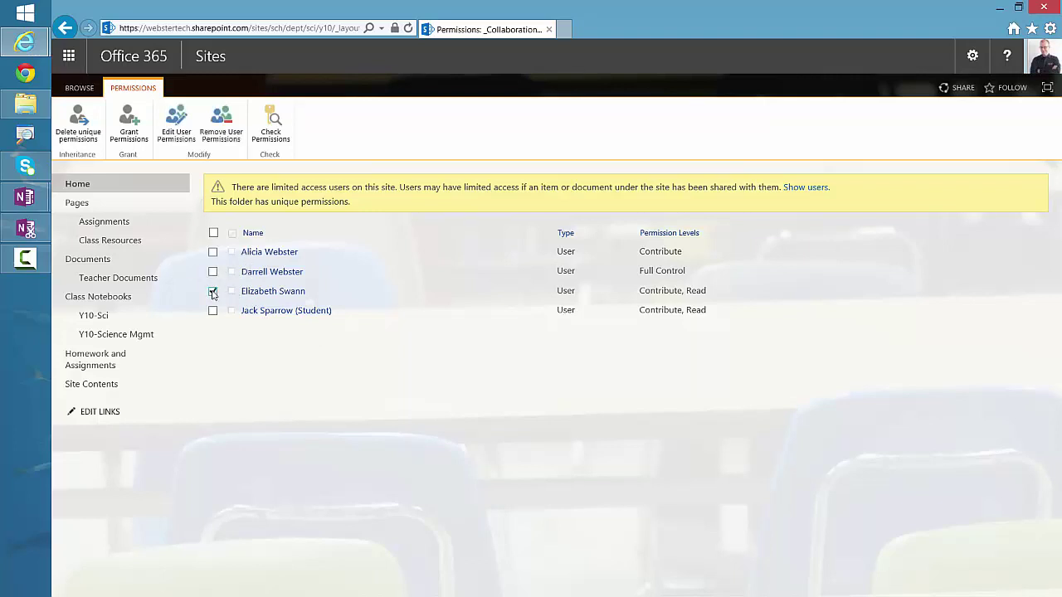
{"action": "left_click", "coordinate": [221, 137]}
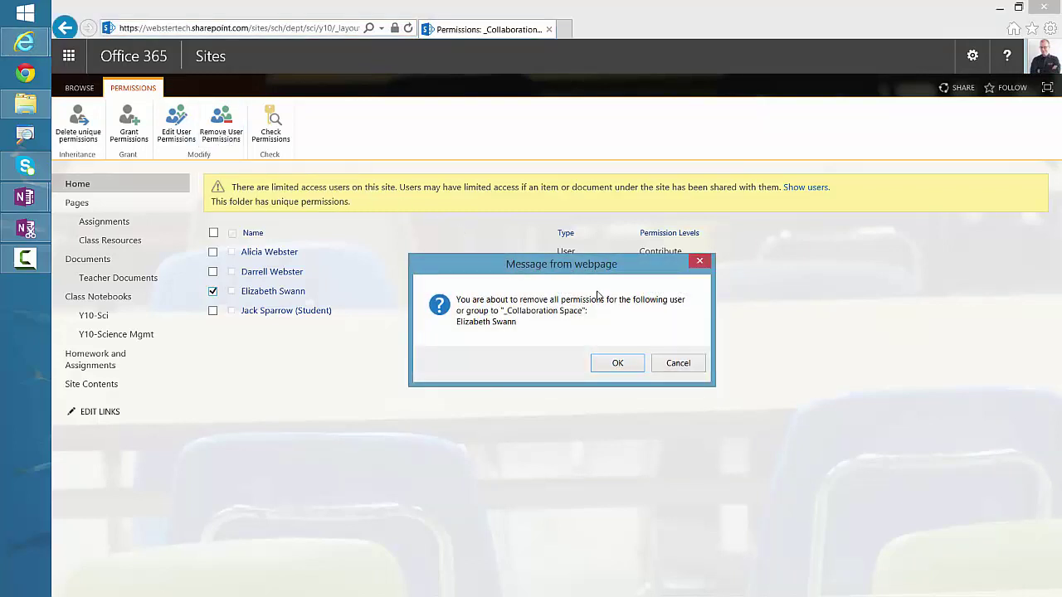
{"action": "left_click", "coordinate": [618, 365]}
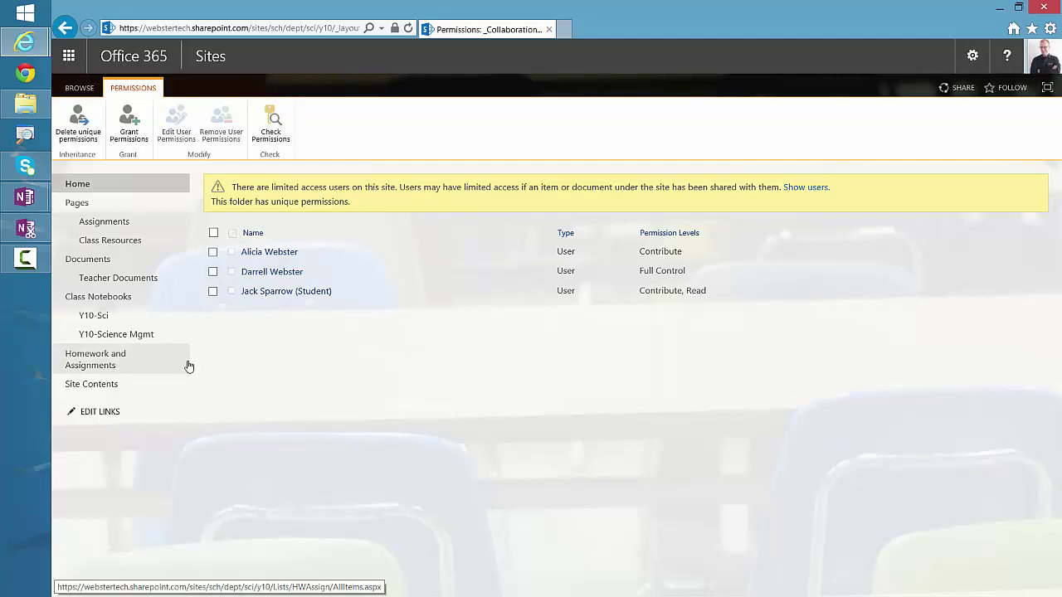
Return to the Y10-Science Mgmt folder and open the advanced permissions page of the _Content Library folder.
{"action": "left_click", "coordinate": [143, 336]}
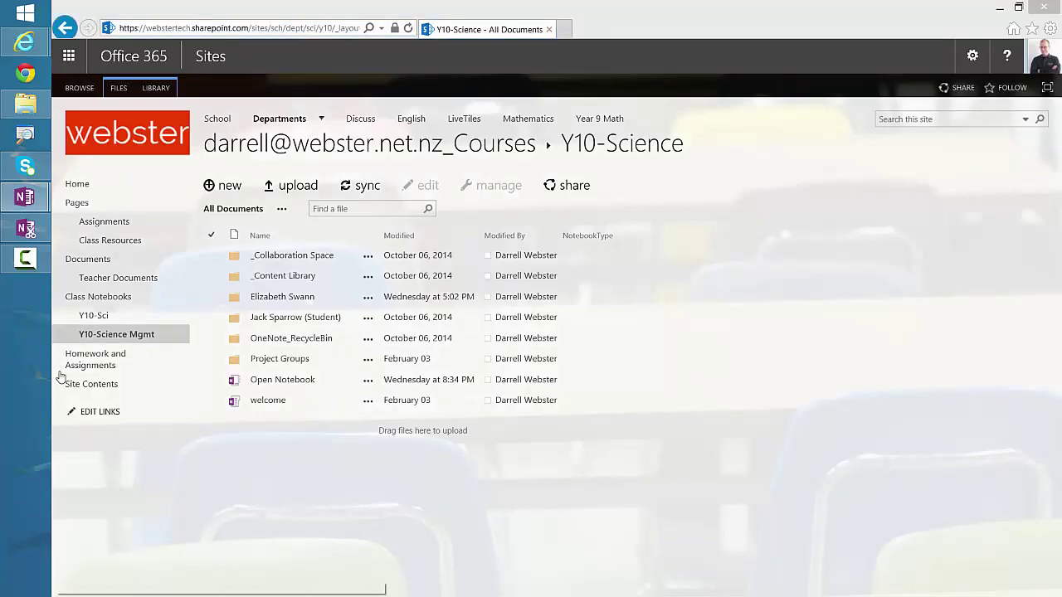
{"action": "left_click", "coordinate": [369, 278]}
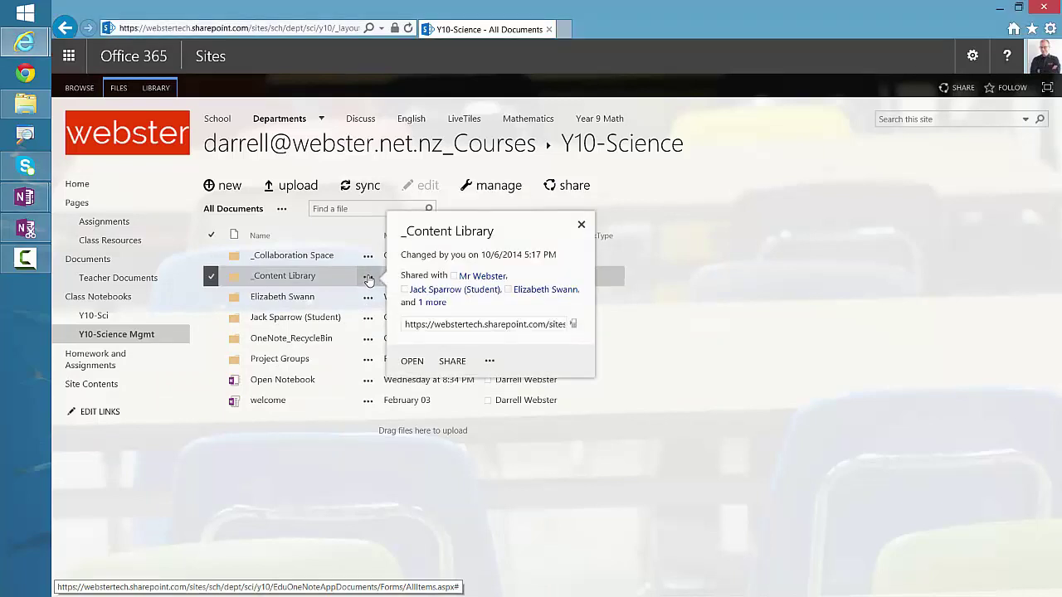
{"action": "left_click", "coordinate": [449, 361]}
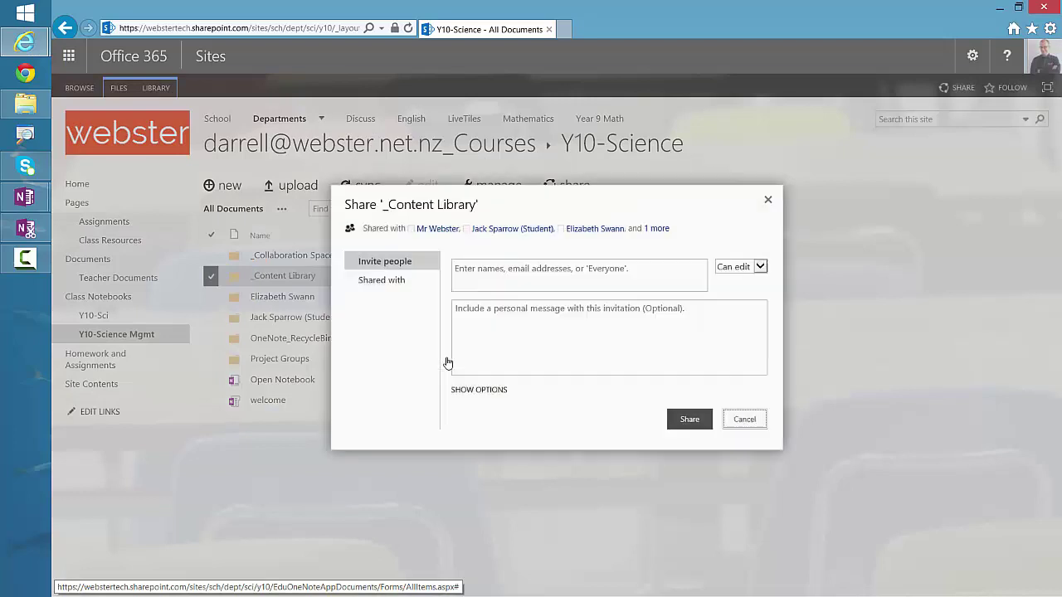
{"action": "left_click", "coordinate": [387, 286]}
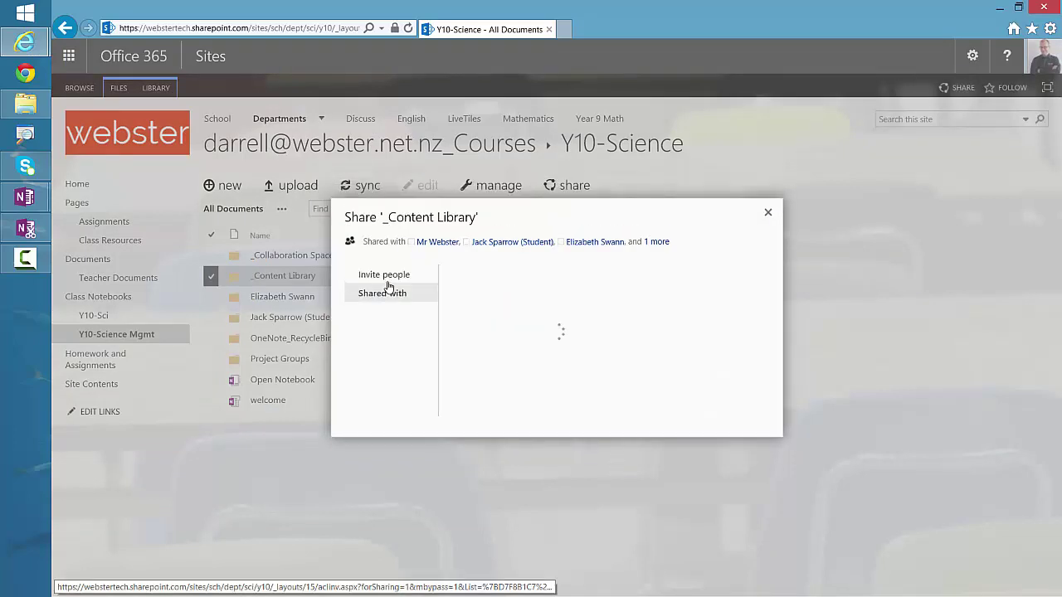
{"action": "left_click", "coordinate": [553, 390]}
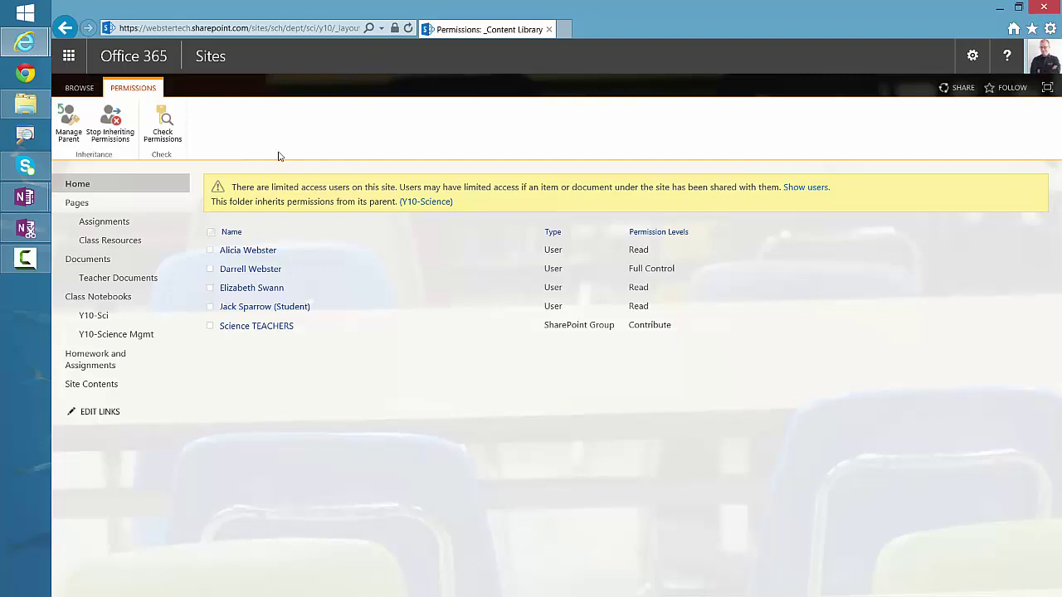
{"action": "left_click", "coordinate": [118, 304]}
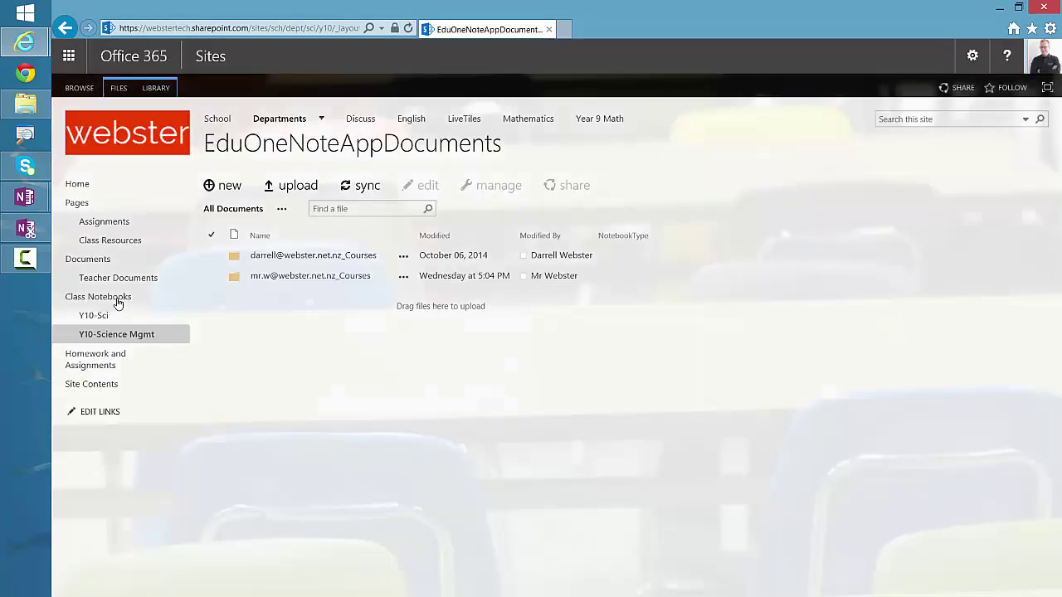
{"action": "left_click", "coordinate": [291, 259]}
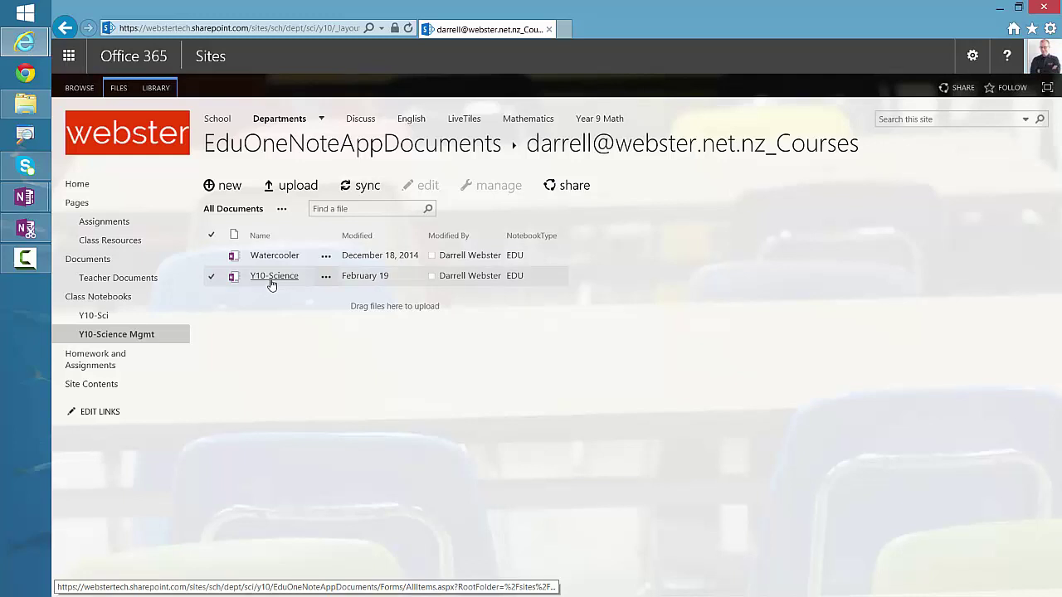
{"action": "right_click", "coordinate": [66, 29]}
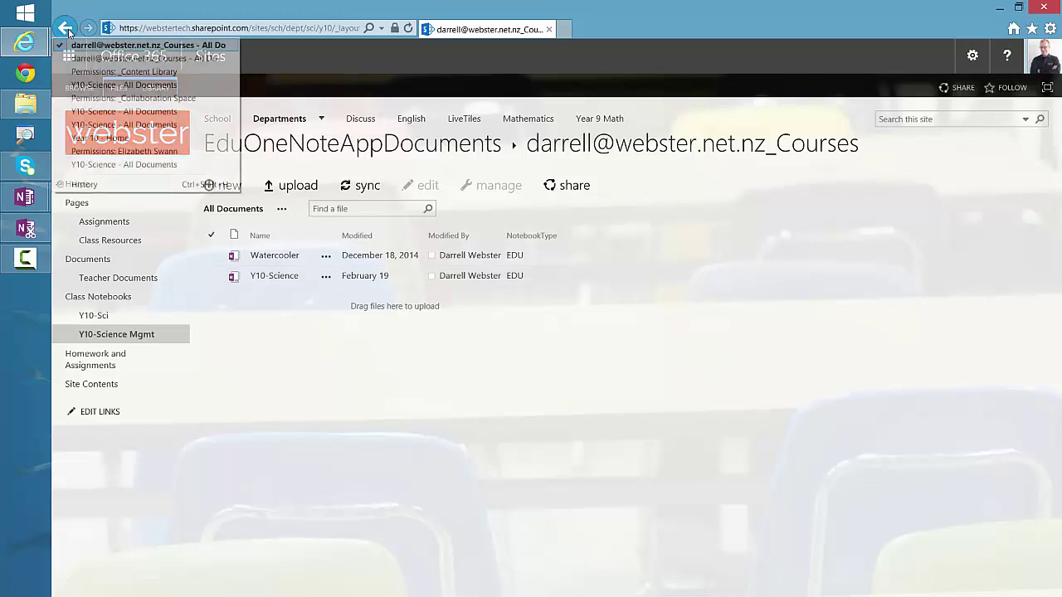
{"action": "left_click", "coordinate": [129, 73]}
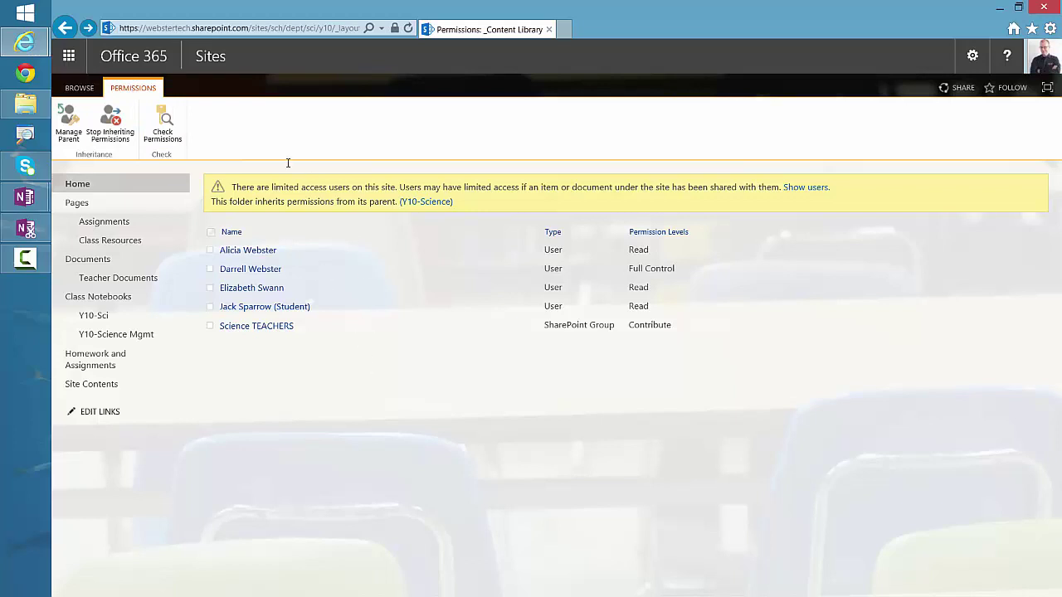
Open the permissions of the parent Y10-Science notebook and remove the same student's permissions from it.
{"action": "left_click", "coordinate": [72, 122]}
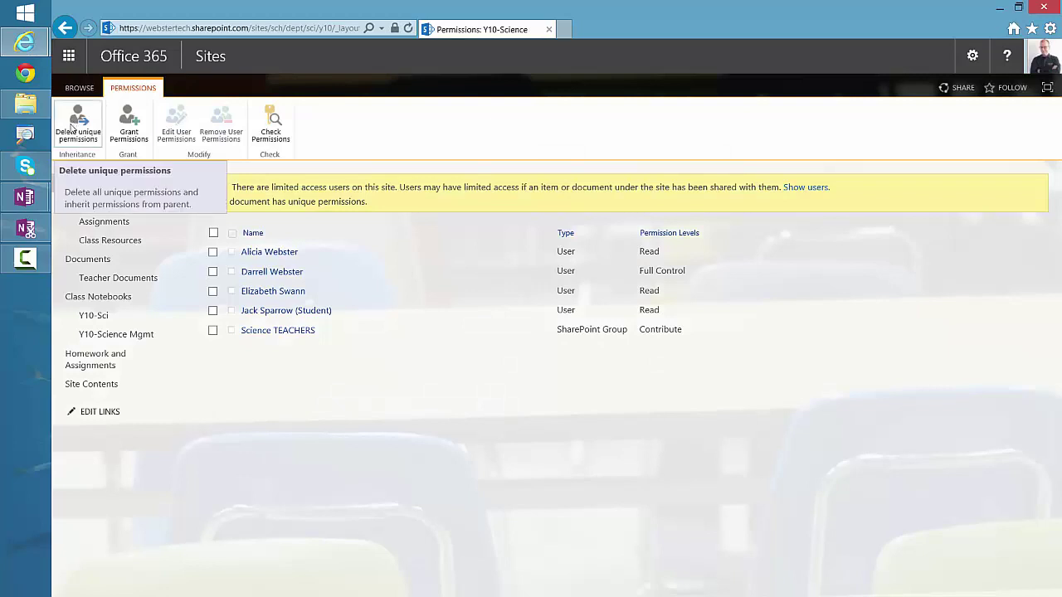
{"action": "left_click", "coordinate": [212, 292]}
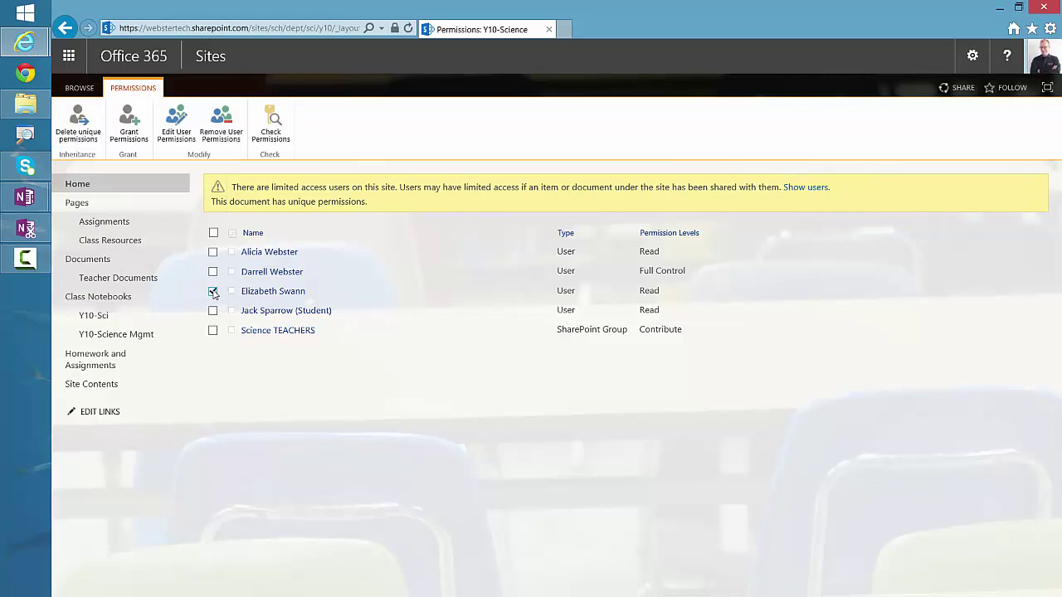
{"action": "left_click", "coordinate": [226, 122]}
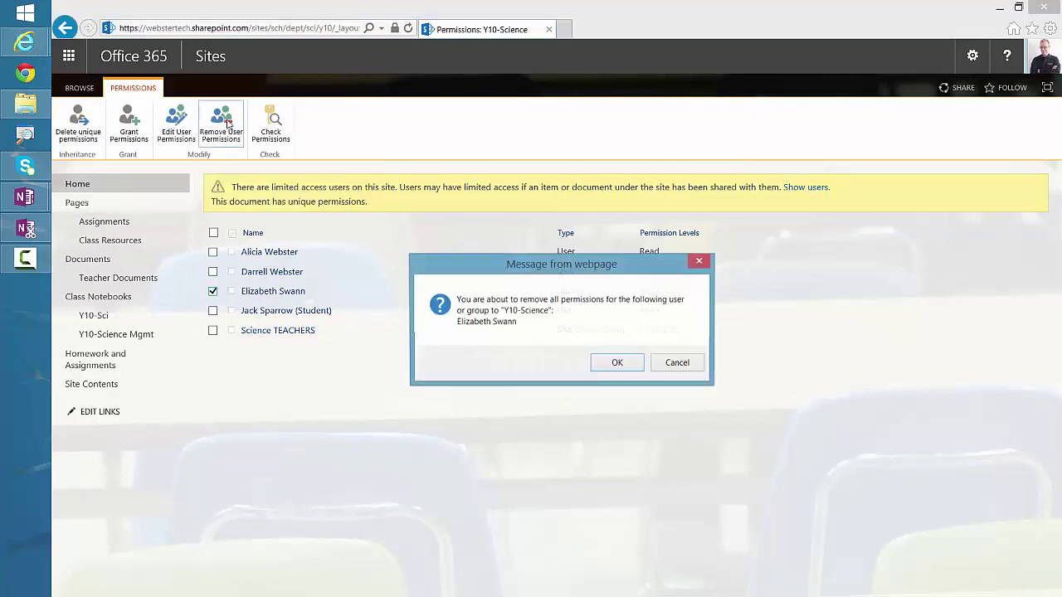
{"action": "left_click", "coordinate": [617, 363]}
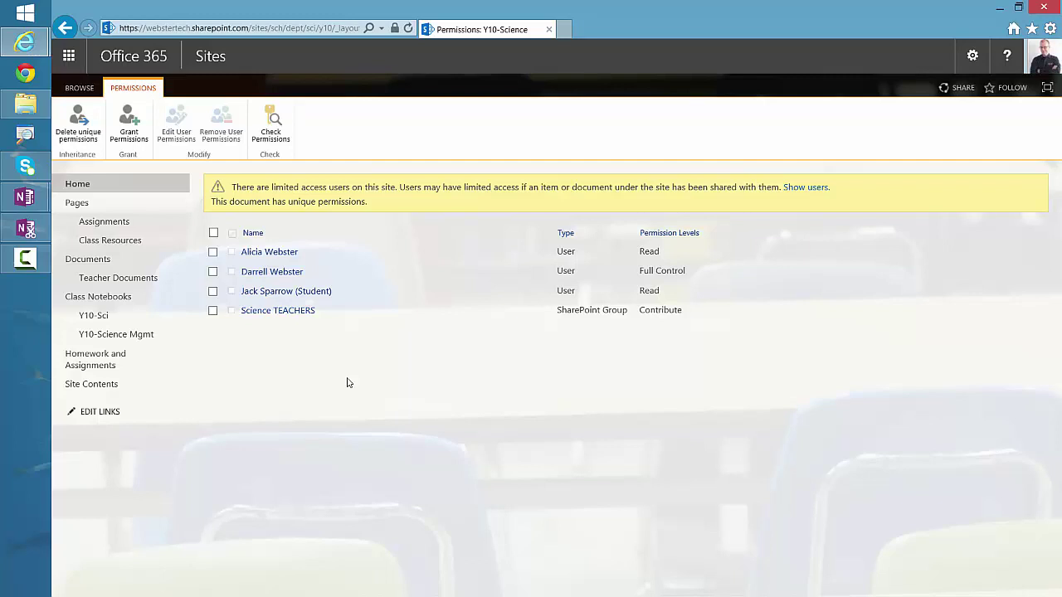
Switch to the student's OneNote Online window and reload the Y10-Science notebook to check the student's access.
{"action": "left_click", "coordinate": [25, 40]}
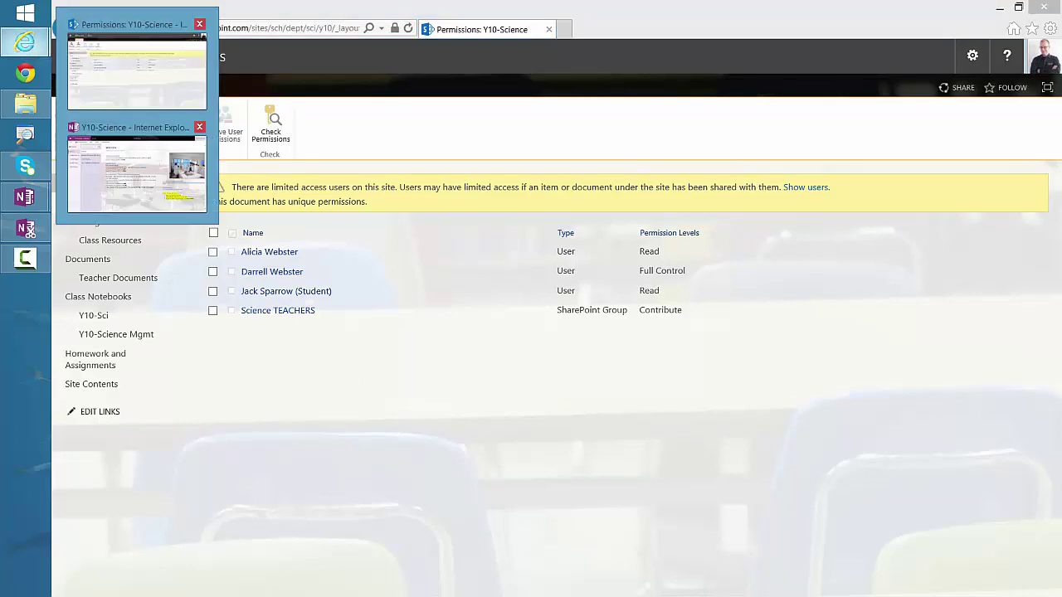
{"action": "left_click", "coordinate": [137, 170]}
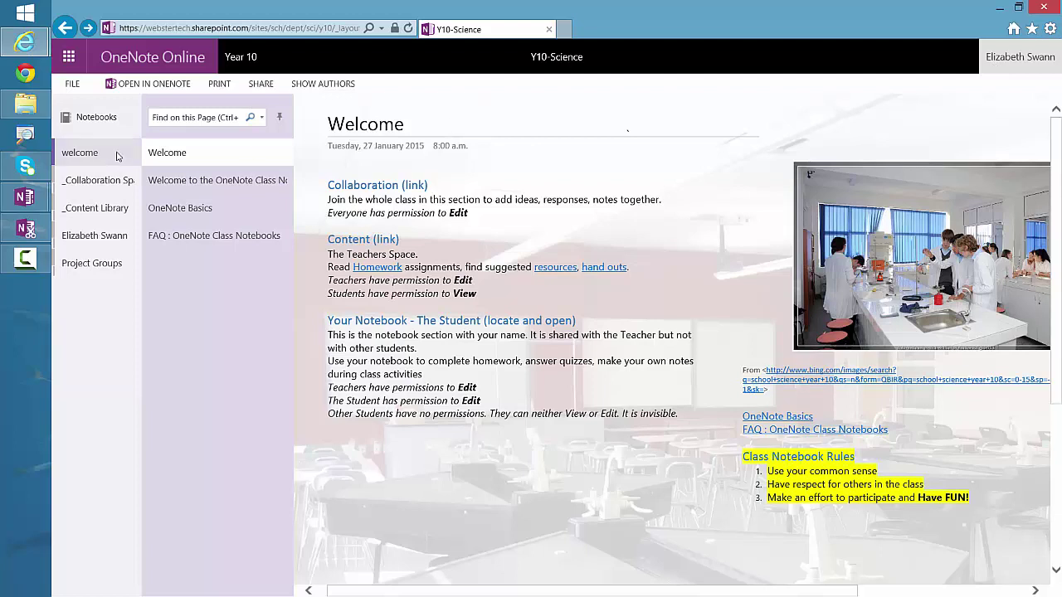
{"action": "left_click", "coordinate": [409, 29]}
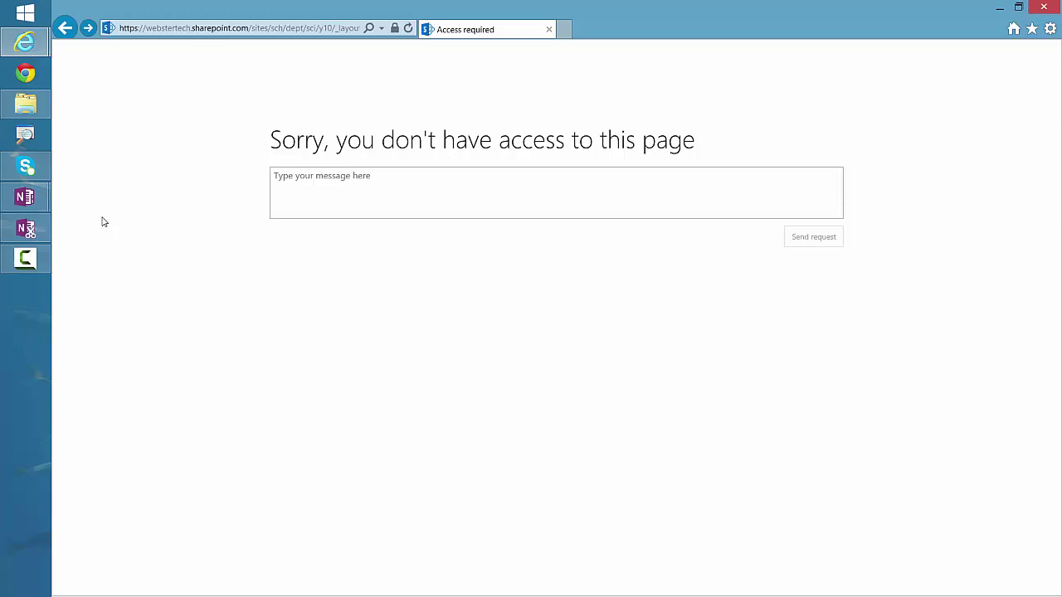
Switch back to the teacher's SharePoint window and open the Y10-Science Mgmt folder.
{"action": "mouse_move", "coordinate": [24, 42]}
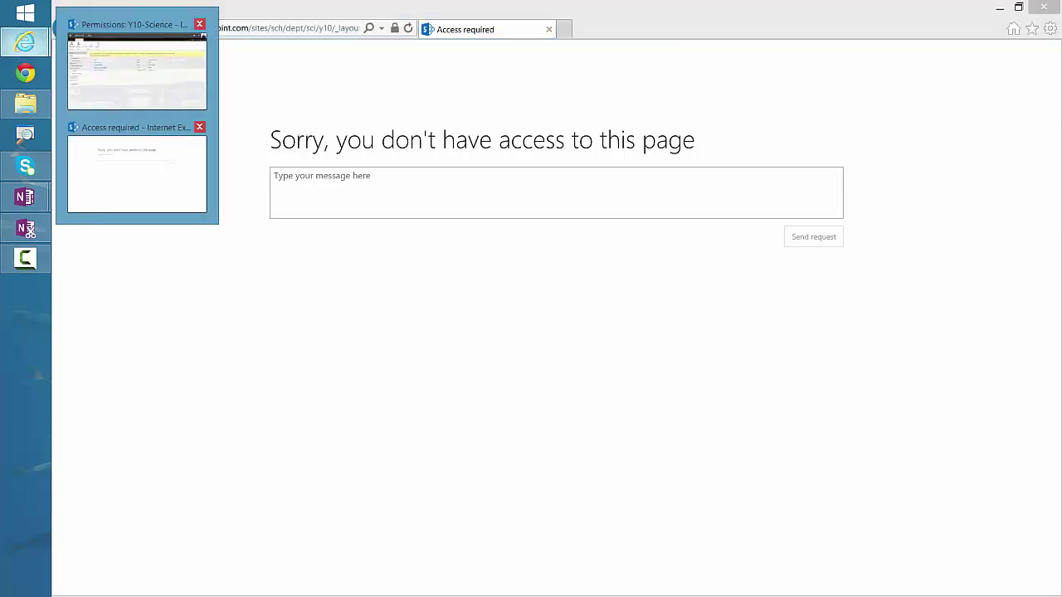
{"action": "left_click", "coordinate": [138, 54]}
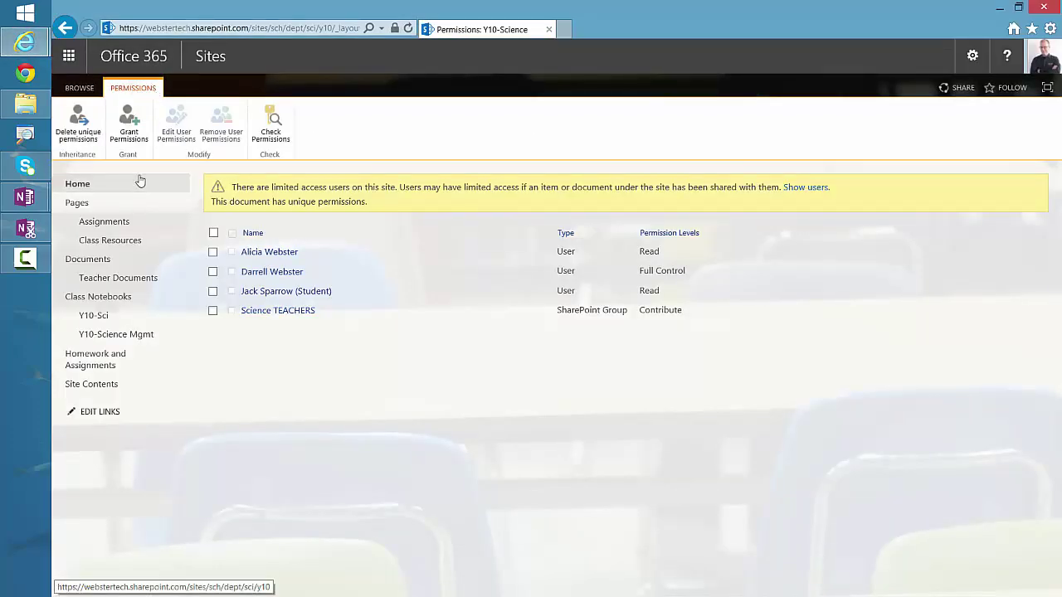
{"action": "left_click", "coordinate": [114, 340]}
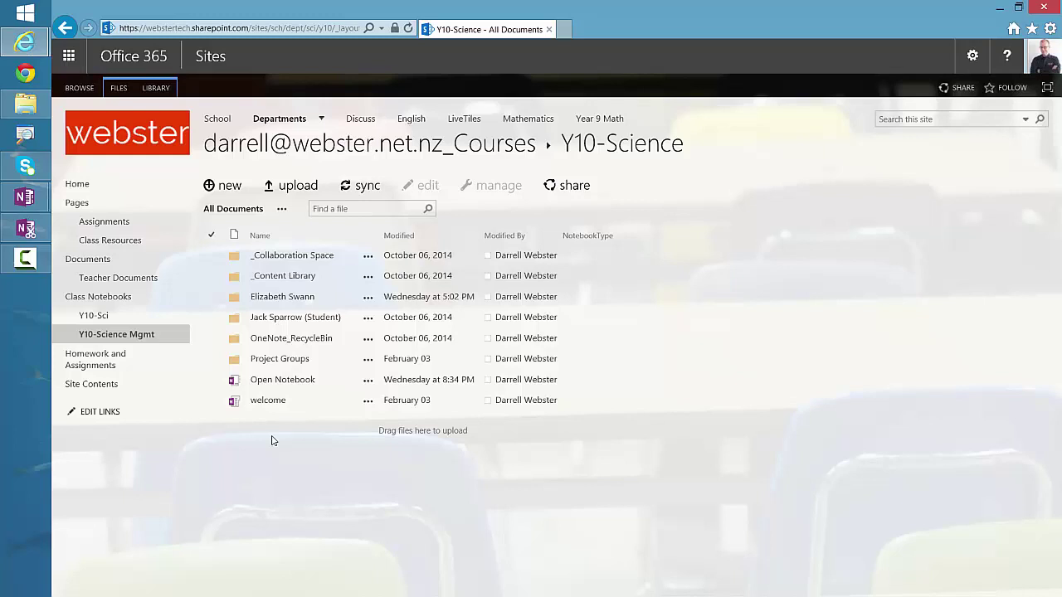
Try deleting the removed student's section group from the Y10-Science notebook in desktop OneNote, declining the move to the Recycle Bin.
{"action": "mouse_move", "coordinate": [25, 197]}
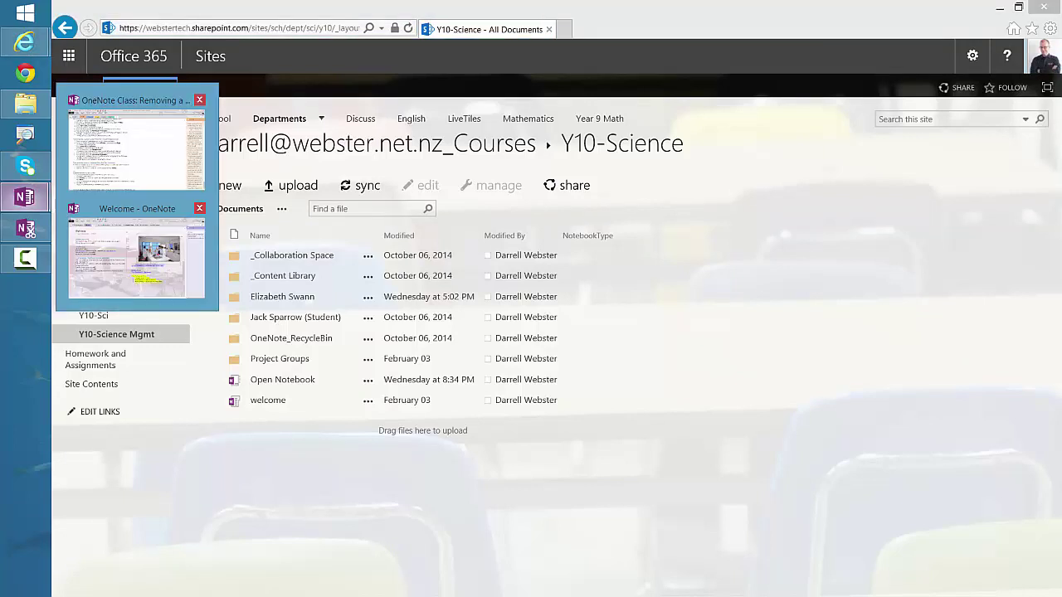
{"action": "left_click", "coordinate": [130, 241]}
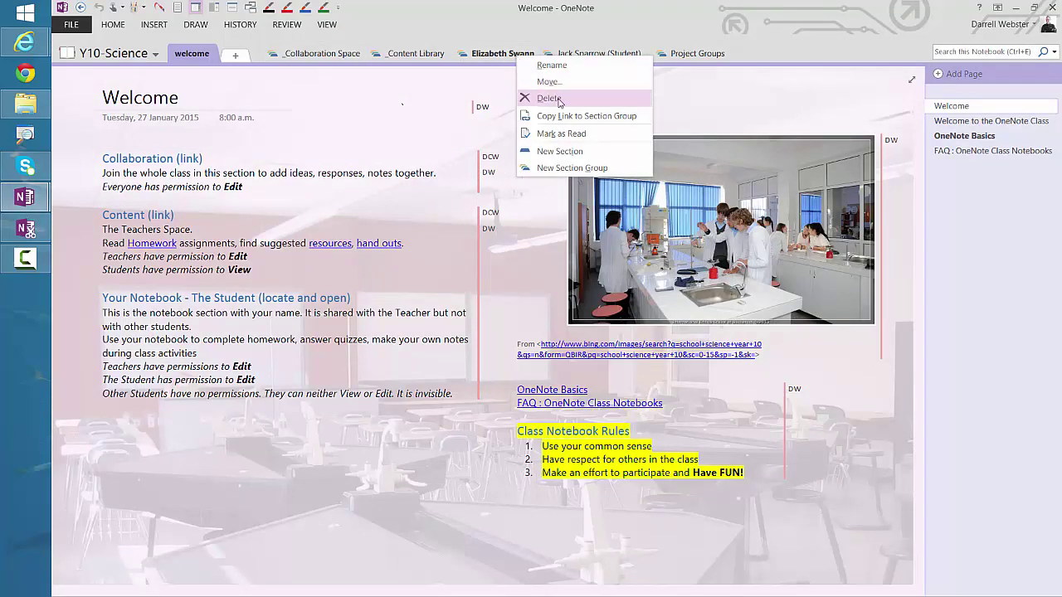
{"action": "left_click", "coordinate": [559, 100]}
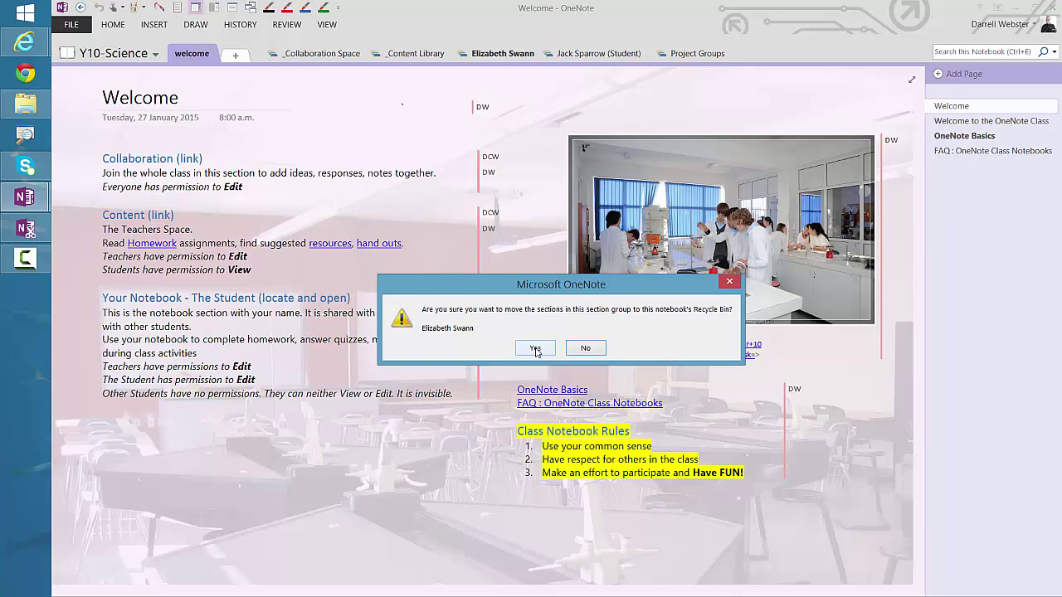
{"action": "left_click", "coordinate": [586, 348]}
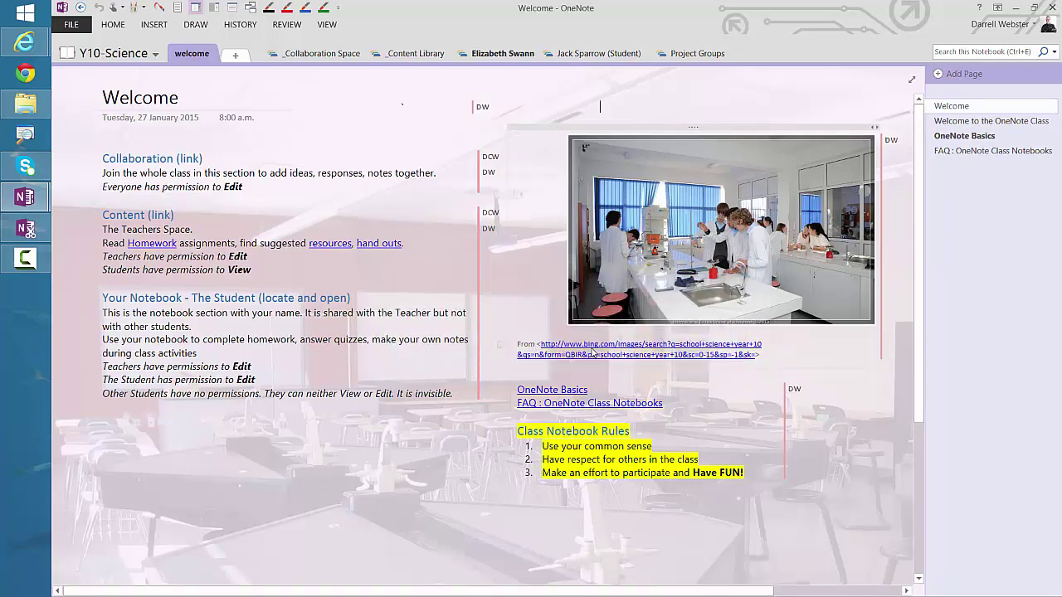
Return to the teacher's SharePoint window, select the removed student's folder in Y10-Science and open its details callout.
{"action": "mouse_move", "coordinate": [25, 42]}
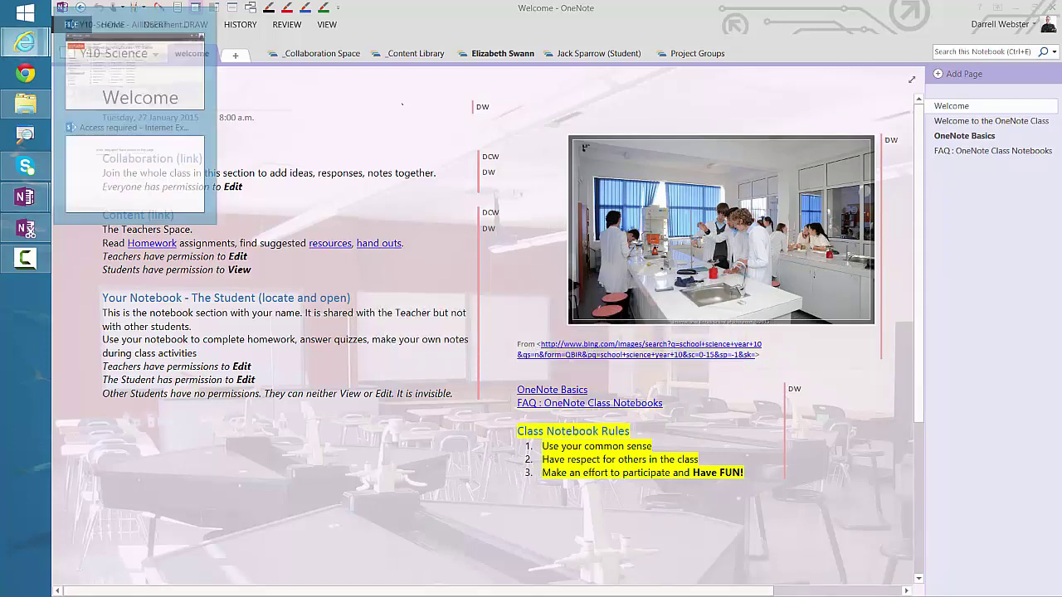
{"action": "left_click", "coordinate": [133, 75]}
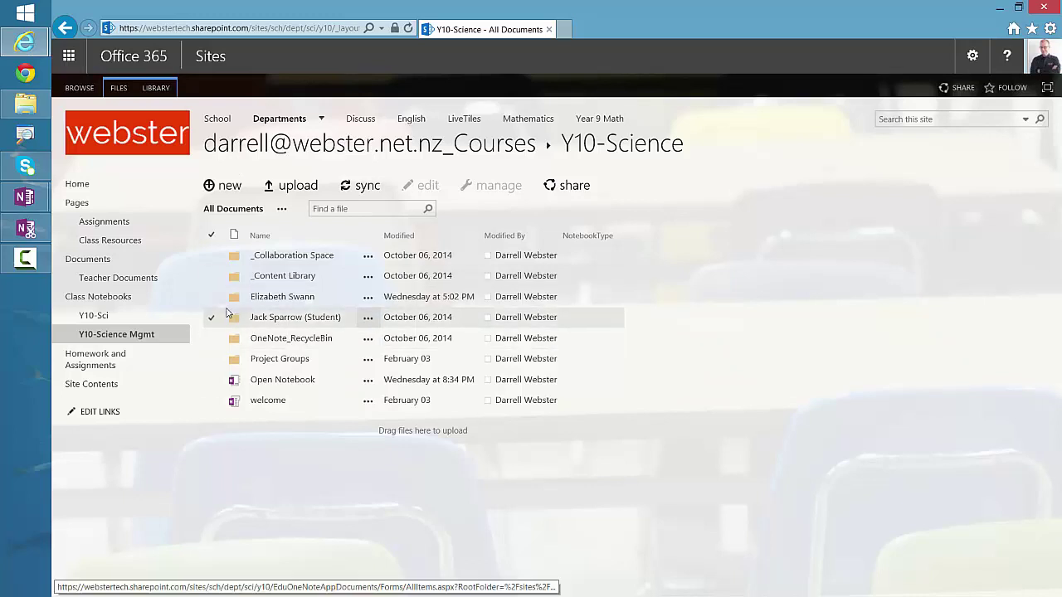
{"action": "left_click", "coordinate": [211, 297]}
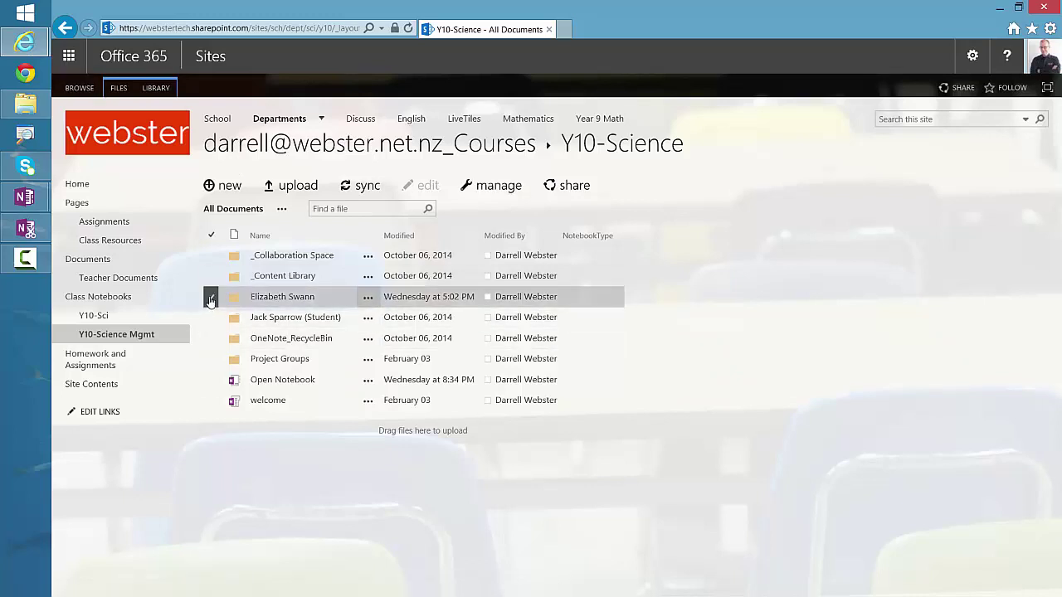
{"action": "left_click", "coordinate": [119, 88]}
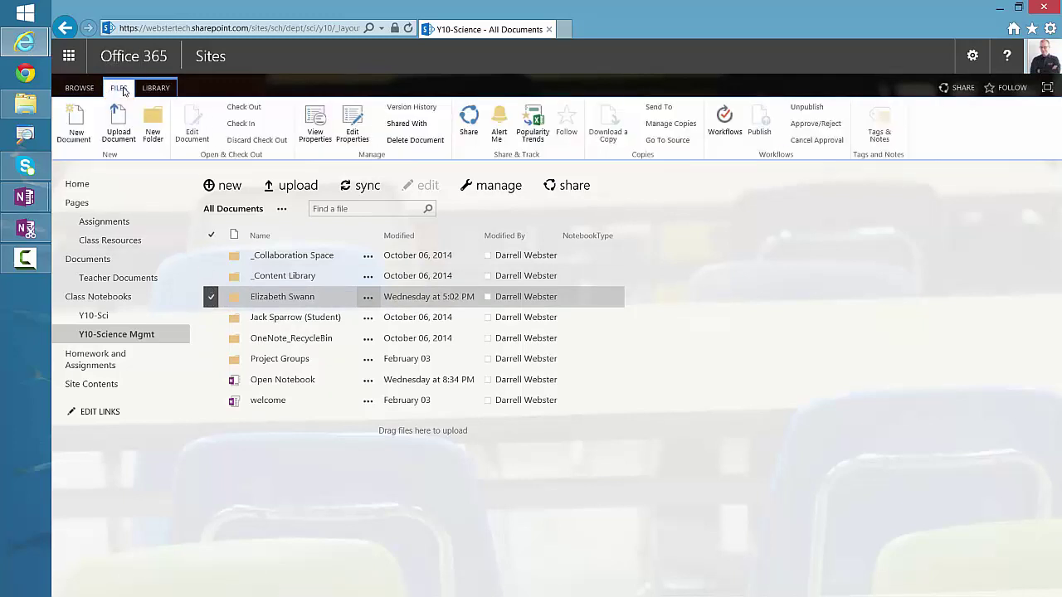
{"action": "left_click", "coordinate": [367, 298]}
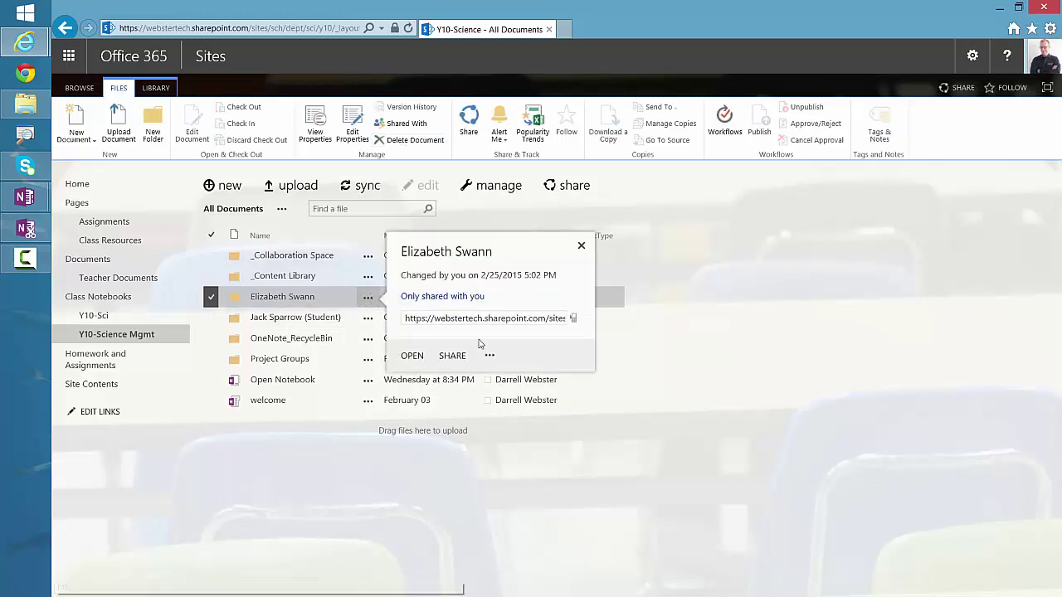
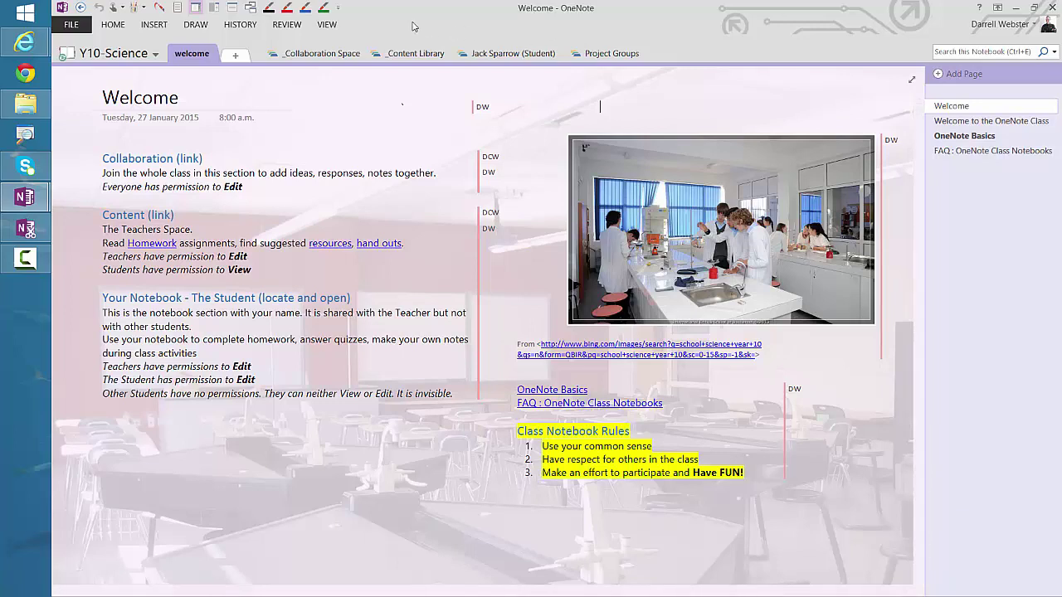
Show the notebook history commands in OneNote, and reload the Y10-Science folder in SharePoint to check for the student's folder.
{"action": "left_click", "coordinate": [248, 28]}
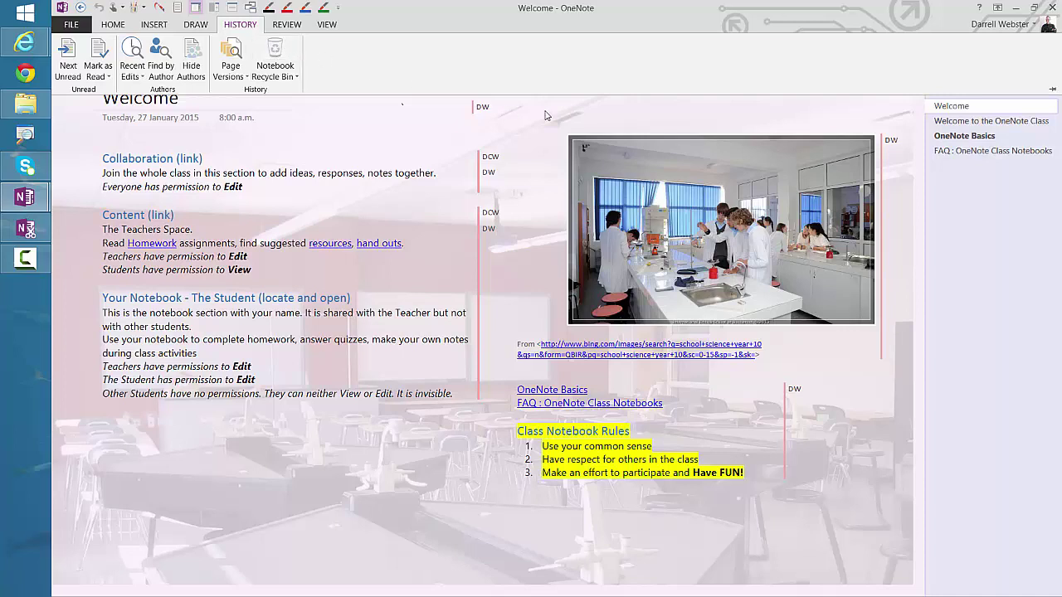
{"action": "left_click", "coordinate": [249, 26]}
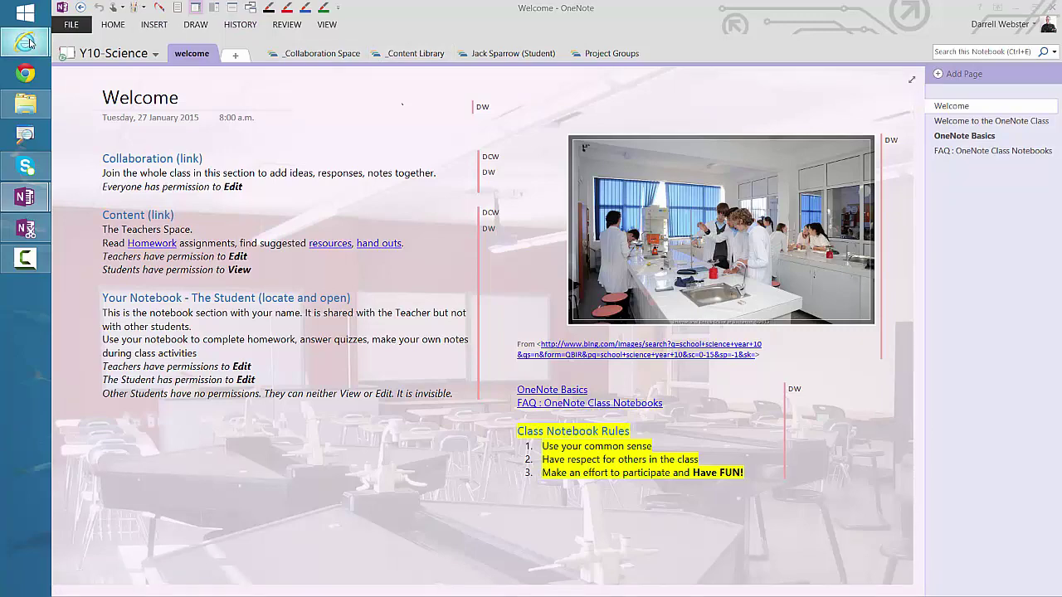
{"action": "mouse_move", "coordinate": [29, 43]}
{"action": "left_click", "coordinate": [139, 66]}
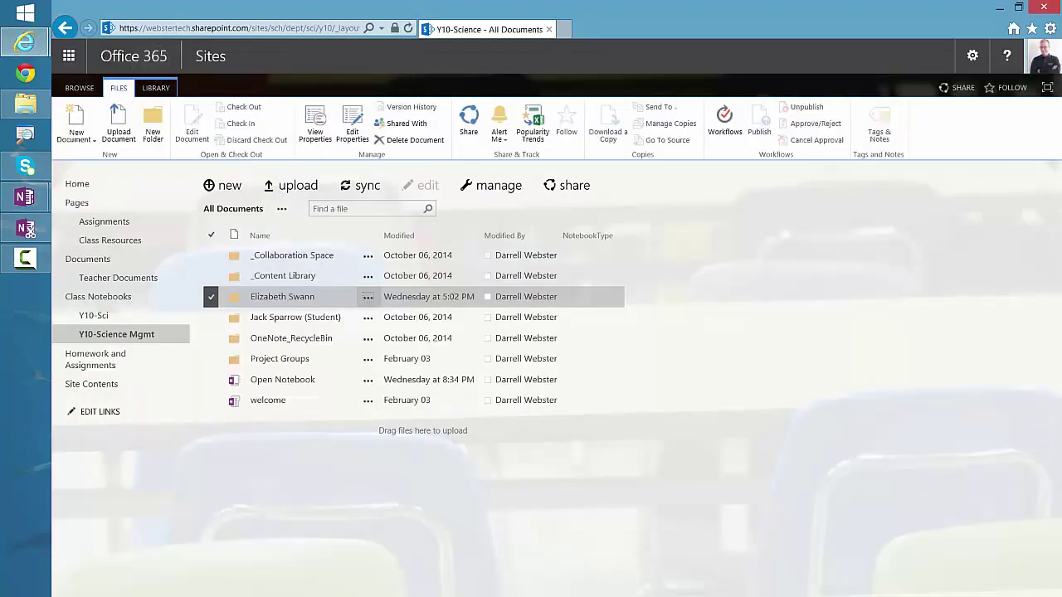
{"action": "left_click", "coordinate": [406, 30]}
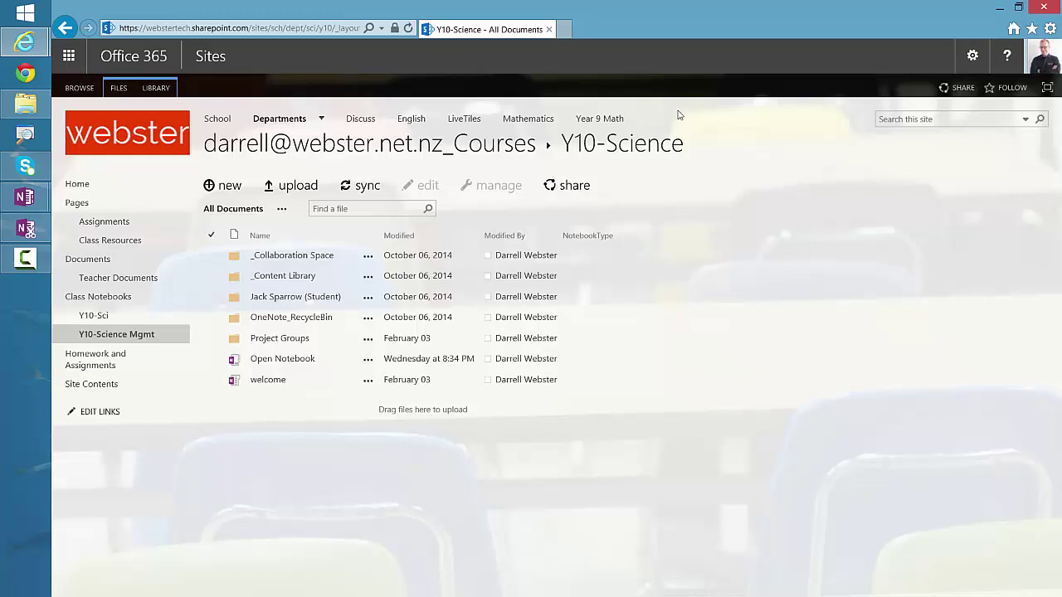
Open the Year 10 site's contents and go to its Recycle Bin.
{"action": "left_click", "coordinate": [971, 57]}
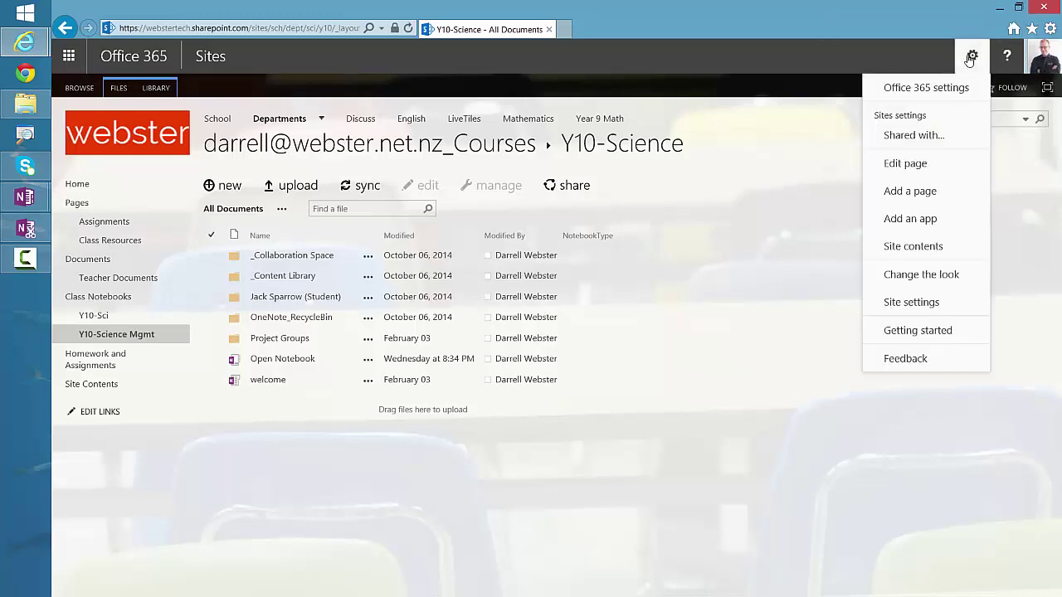
{"action": "left_click", "coordinate": [946, 248]}
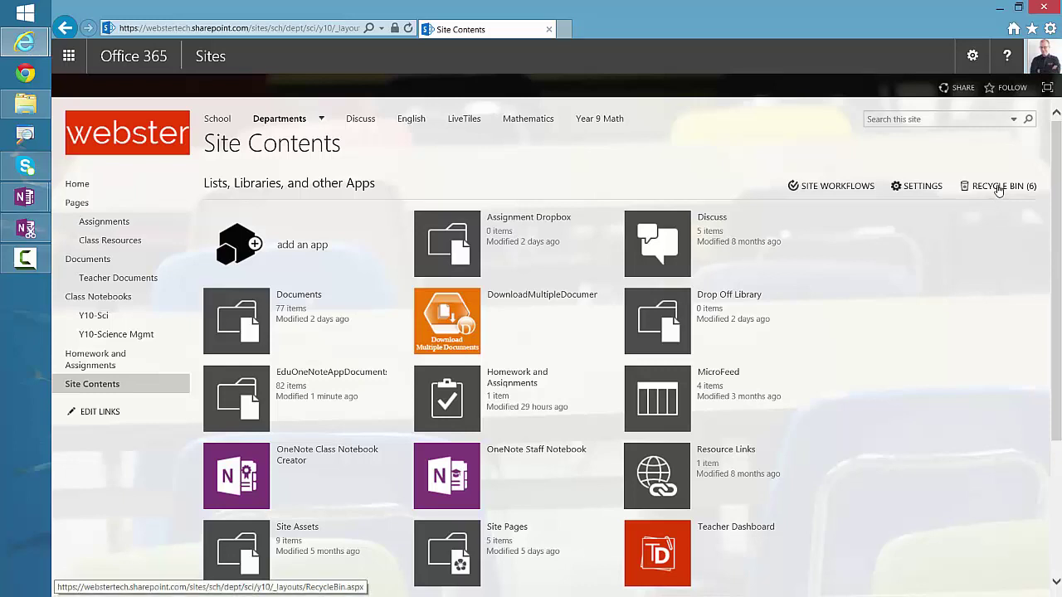
{"action": "left_click", "coordinate": [998, 187]}
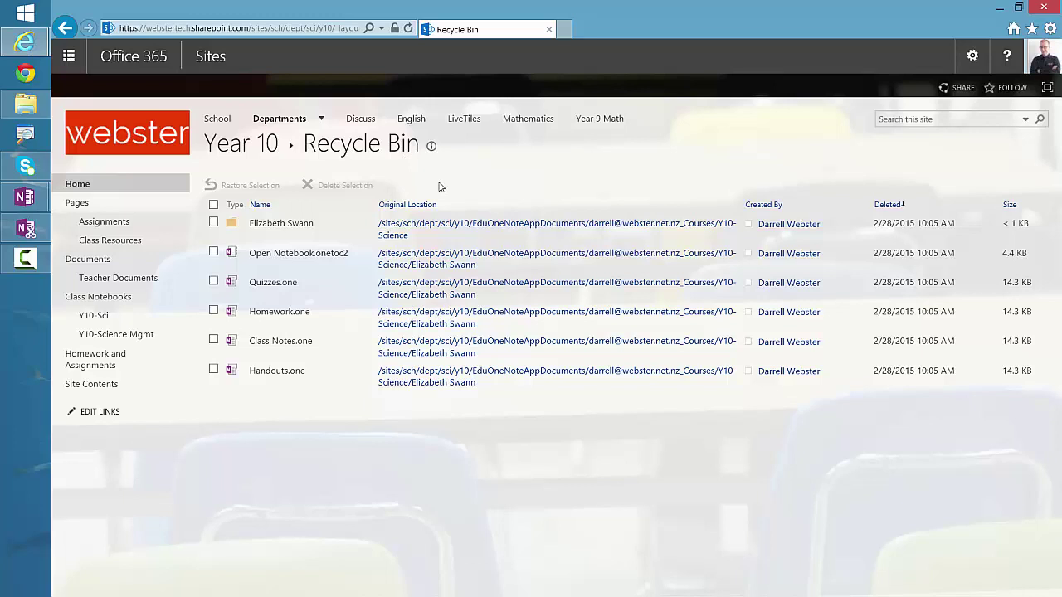
Restore the student's folder with Open Notebook.onetoc2, Quizzes.one, Homework.one, Class Notes.one and Handouts.one from the Recycle Bin.
{"action": "left_click", "coordinate": [213, 223]}
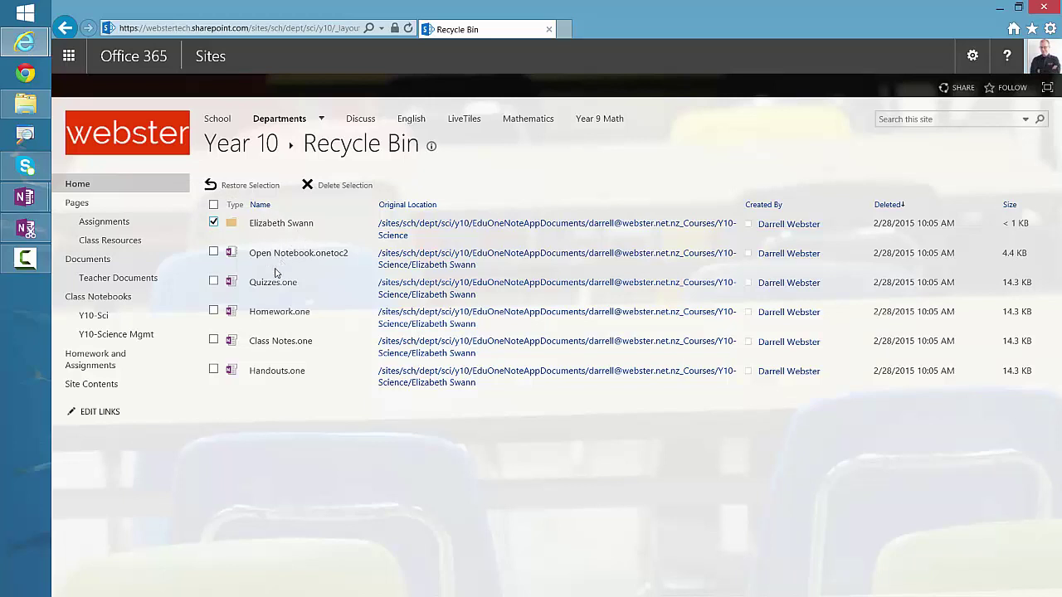
{"action": "left_click", "coordinate": [214, 282]}
{"action": "left_click", "coordinate": [214, 312]}
{"action": "left_click", "coordinate": [213, 340]}
{"action": "left_click", "coordinate": [214, 370]}
{"action": "left_click", "coordinate": [213, 253]}
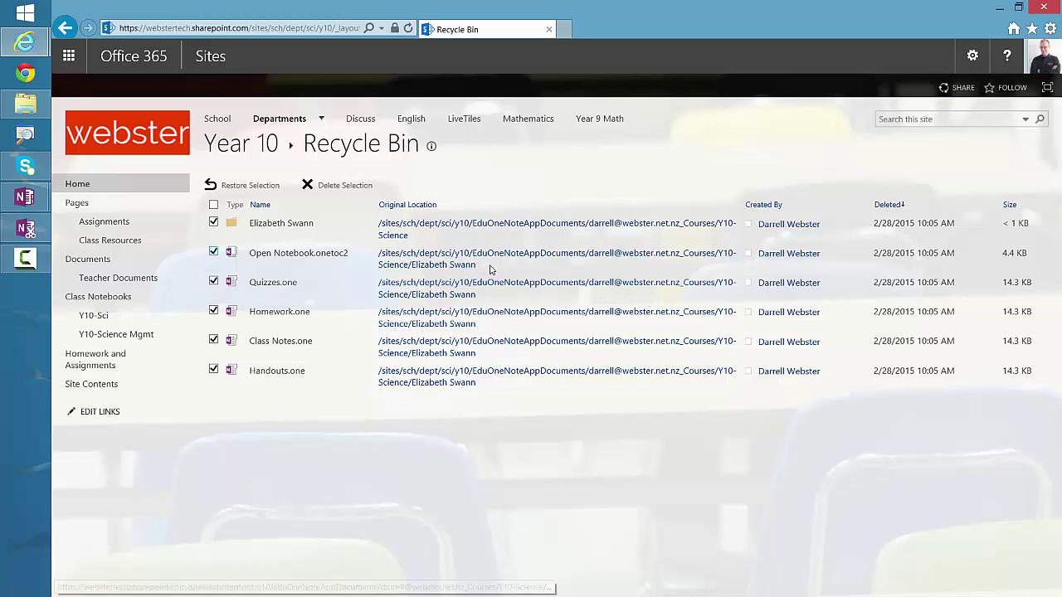
{"action": "left_click_drag", "start_coordinate": [472, 270], "coordinate": [730, 257]}
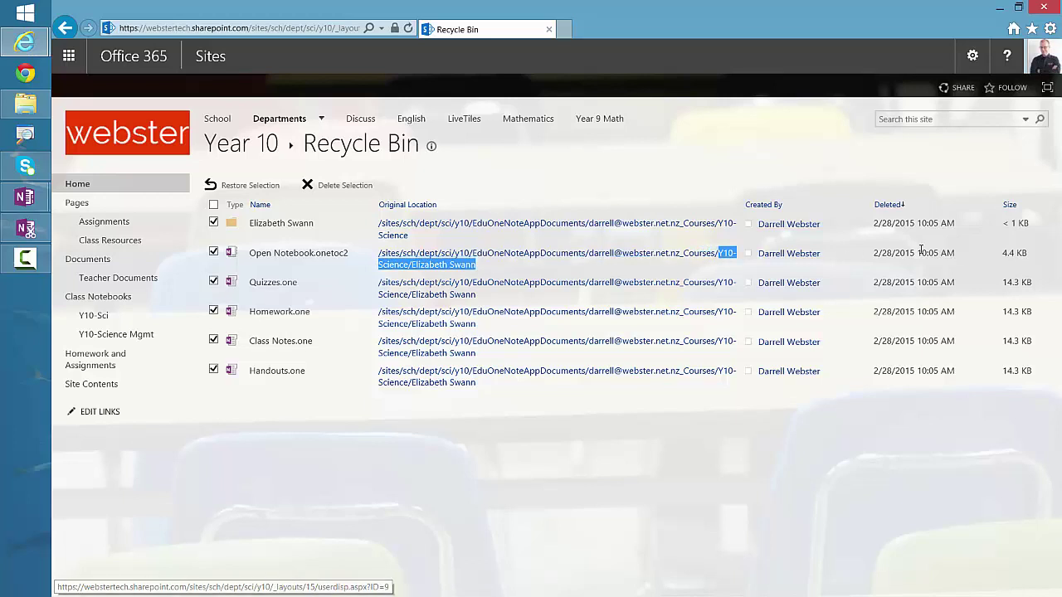
{"action": "left_click_drag", "start_coordinate": [977, 257], "coordinate": [874, 256]}
{"action": "left_click", "coordinate": [860, 175]}
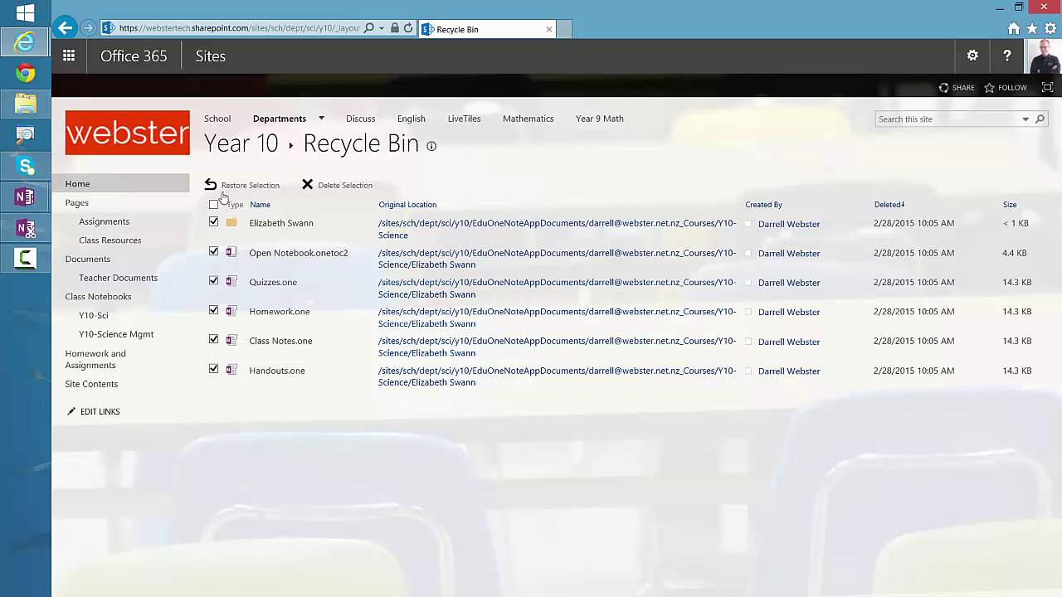
{"action": "left_click", "coordinate": [241, 189]}
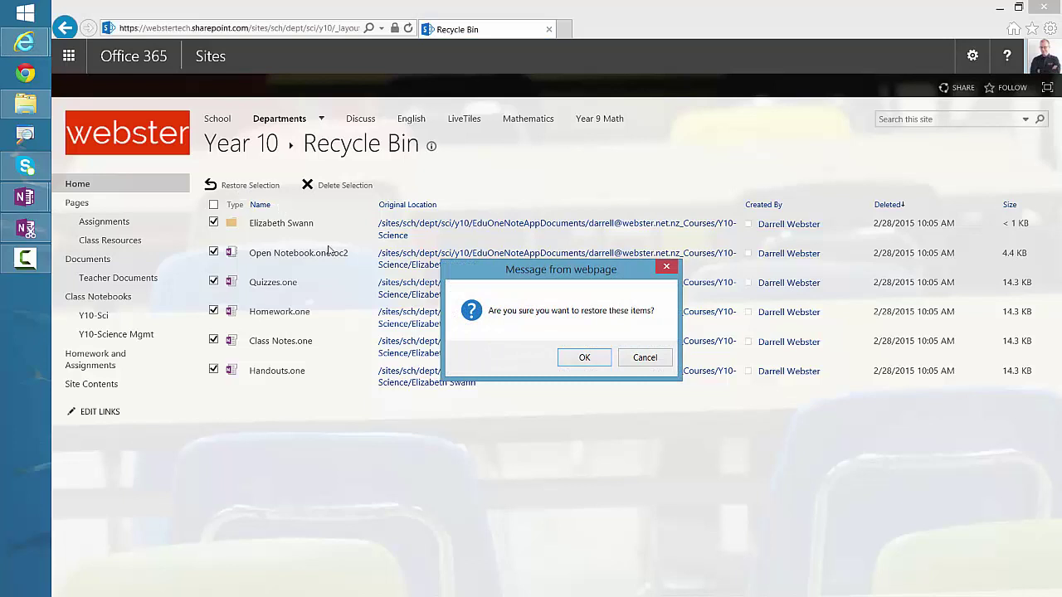
{"action": "left_click", "coordinate": [585, 358]}
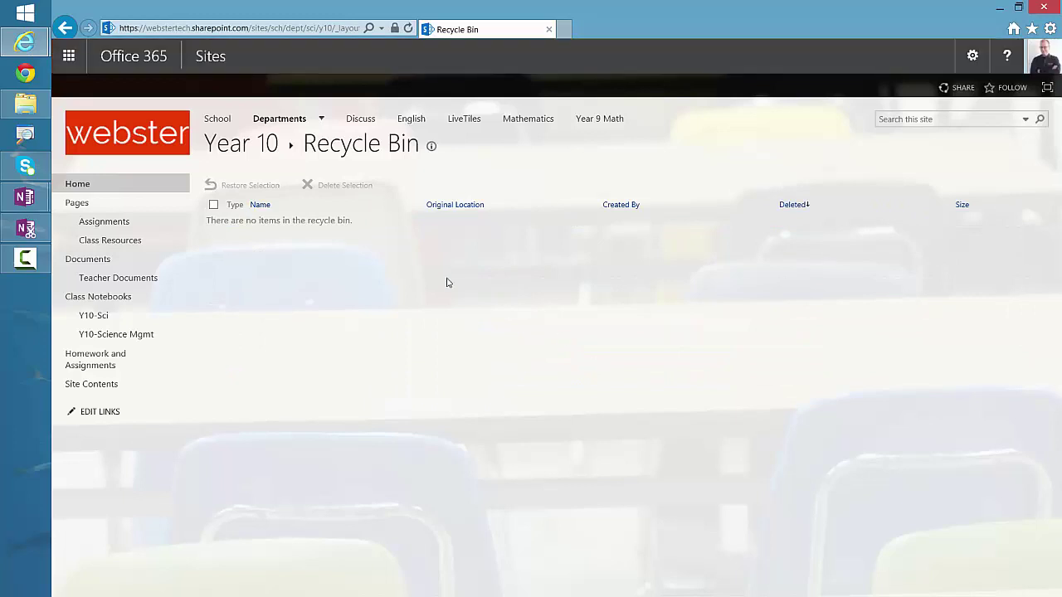
Reopen the Y10-Science Mgmt folder to check the restored folder, and look at the student's browser window before returning.
{"action": "left_click", "coordinate": [125, 335]}
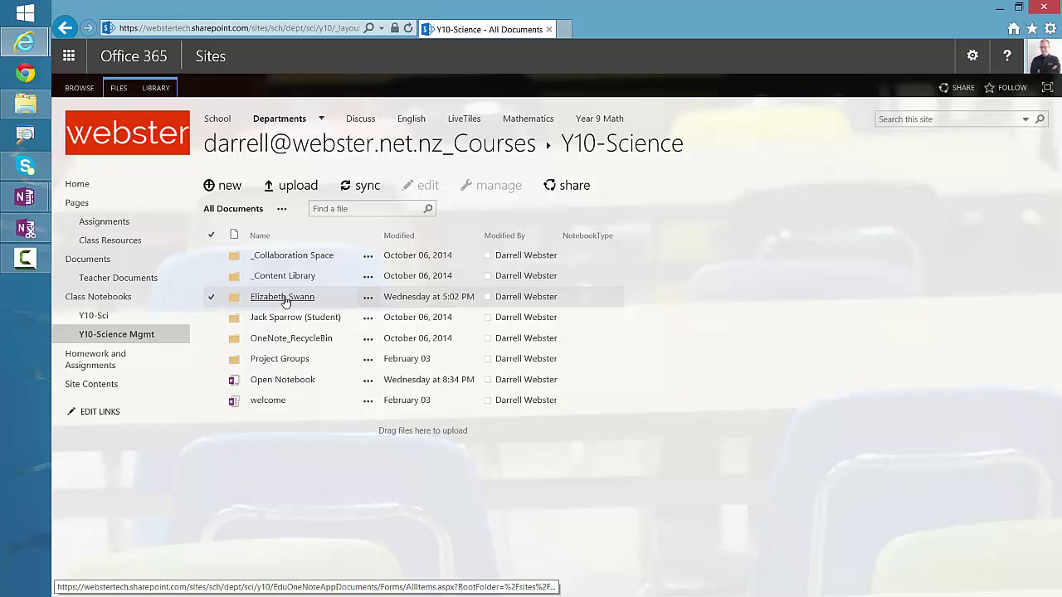
{"action": "left_click", "coordinate": [24, 42]}
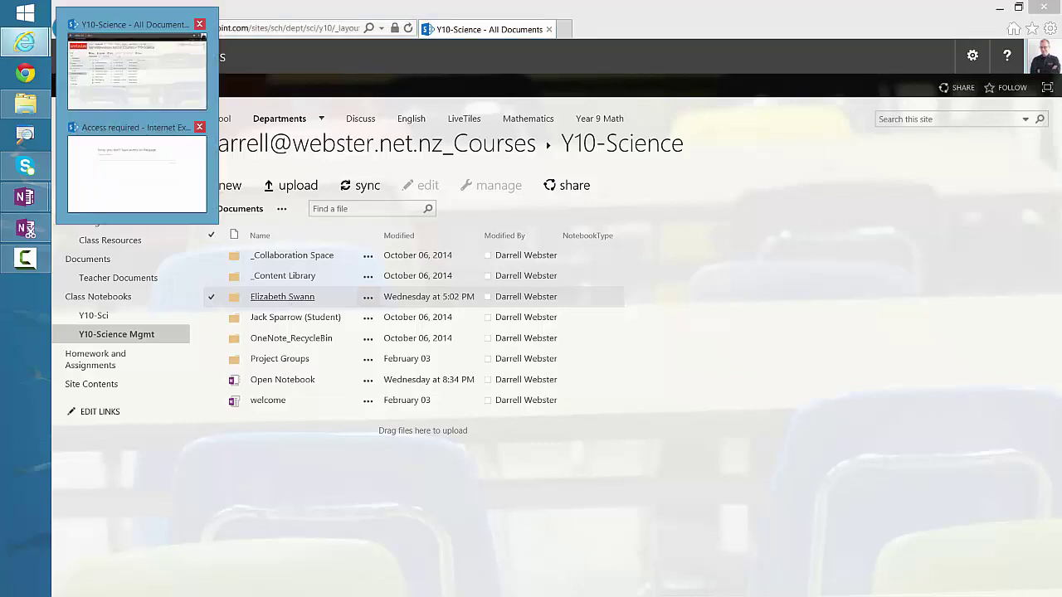
{"action": "left_click", "coordinate": [137, 170]}
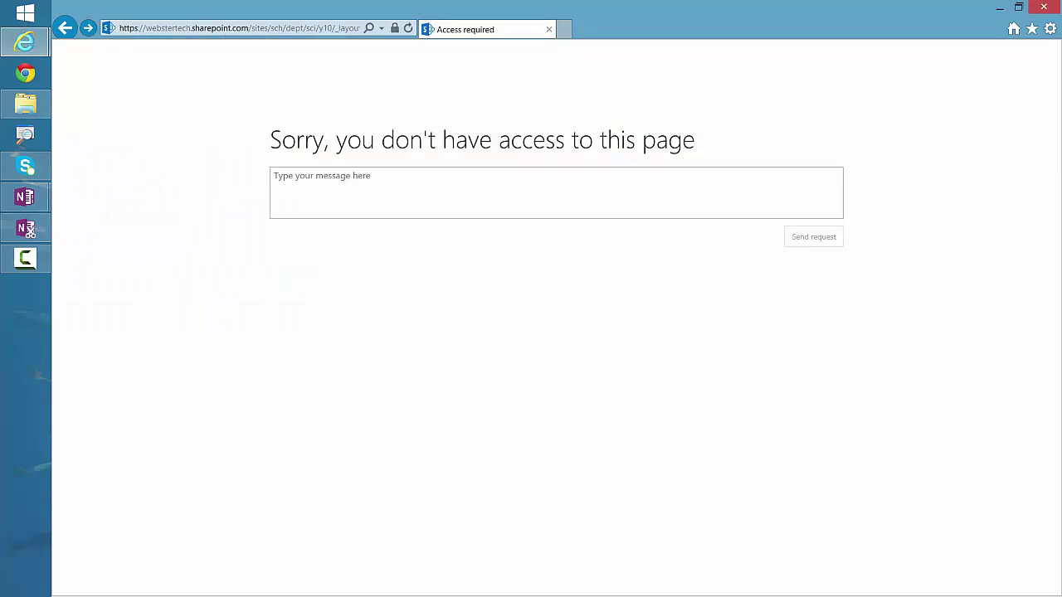
{"action": "left_click", "coordinate": [25, 41]}
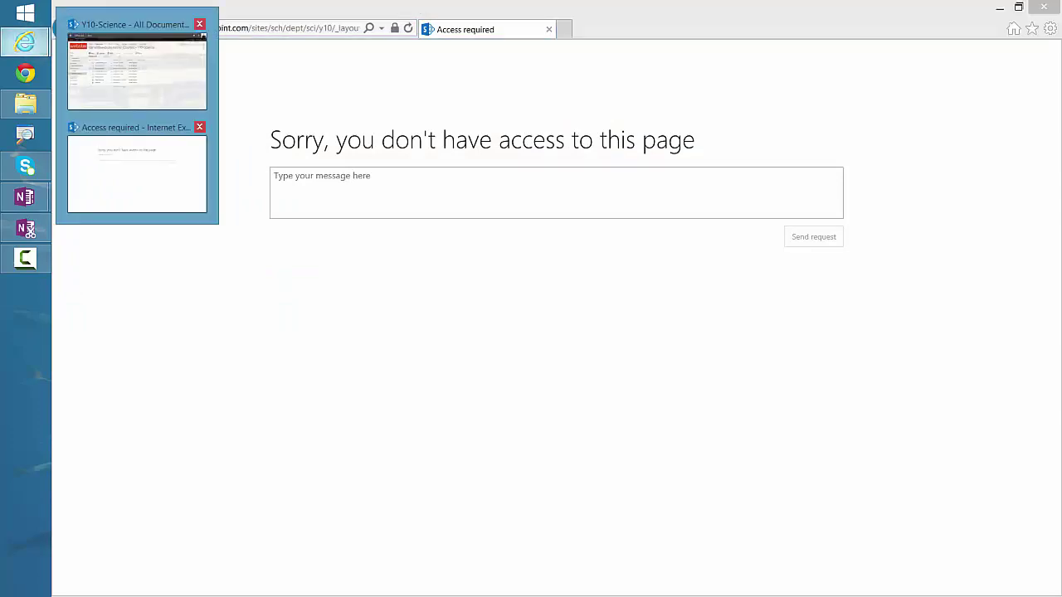
{"action": "left_click", "coordinate": [158, 83]}
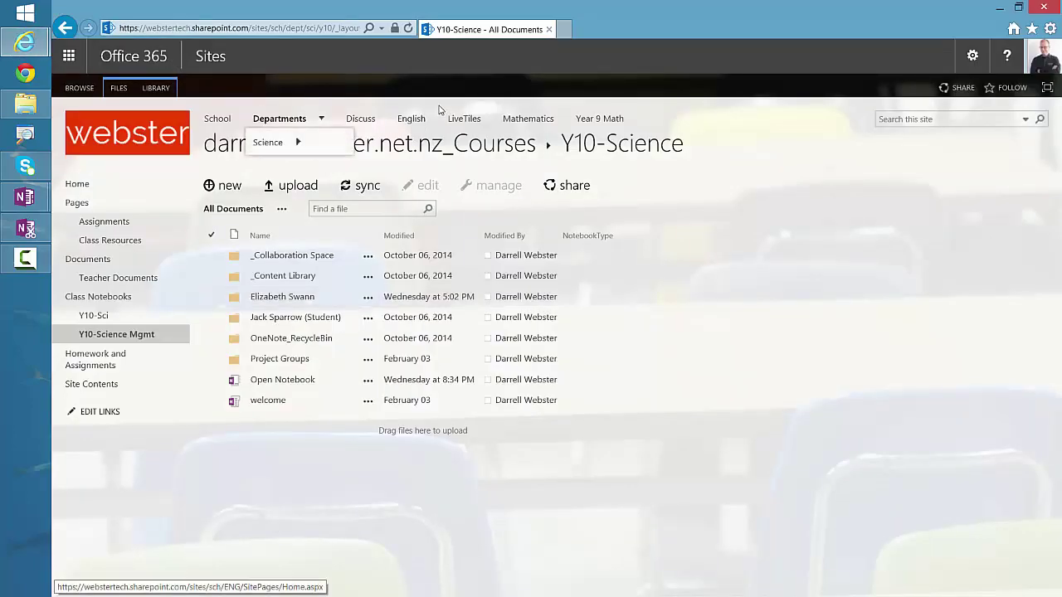
Open the advanced permissions of the _Content Library folder and go to those of its parent, Y10-Science.
{"action": "left_click", "coordinate": [359, 275]}
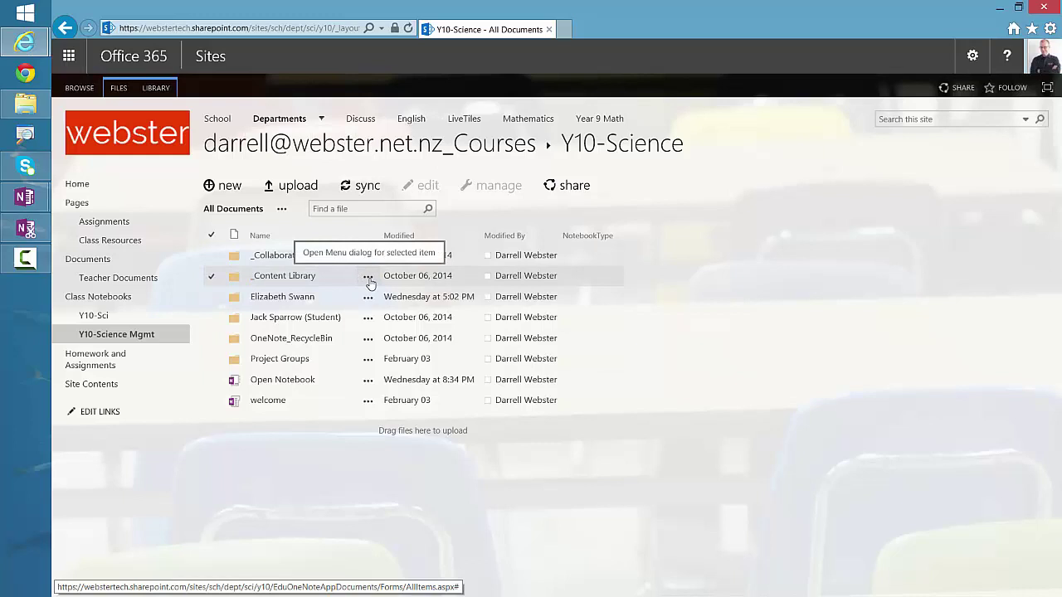
{"action": "left_click", "coordinate": [368, 277]}
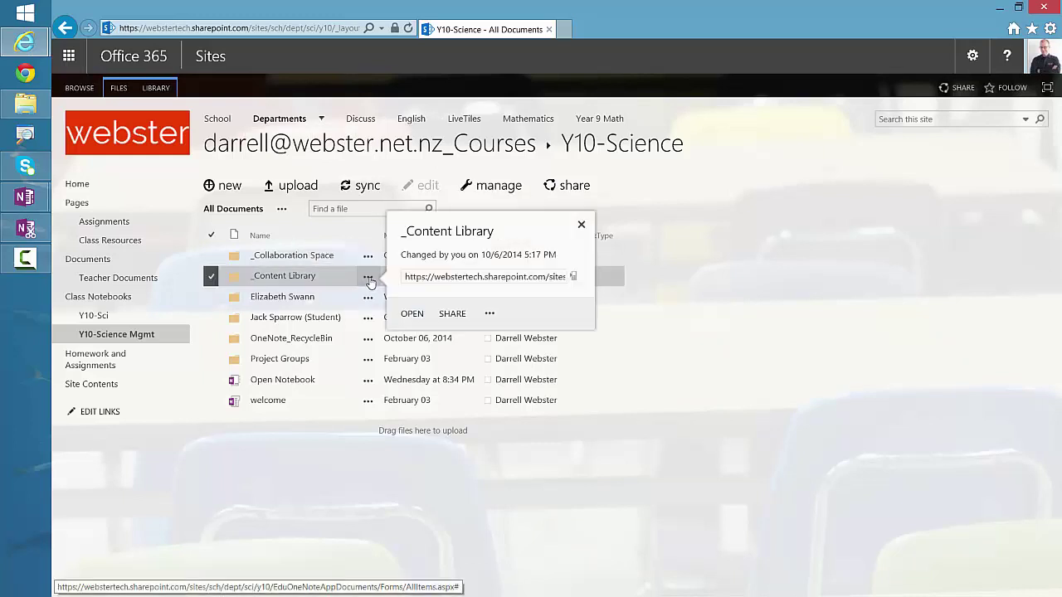
{"action": "left_click", "coordinate": [453, 364]}
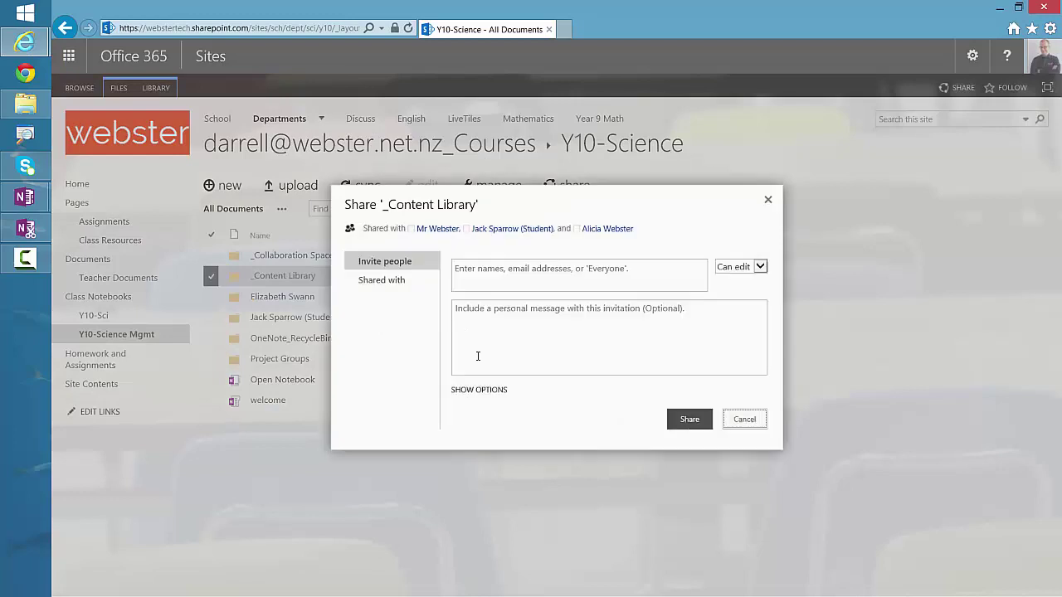
{"action": "left_click", "coordinate": [394, 286]}
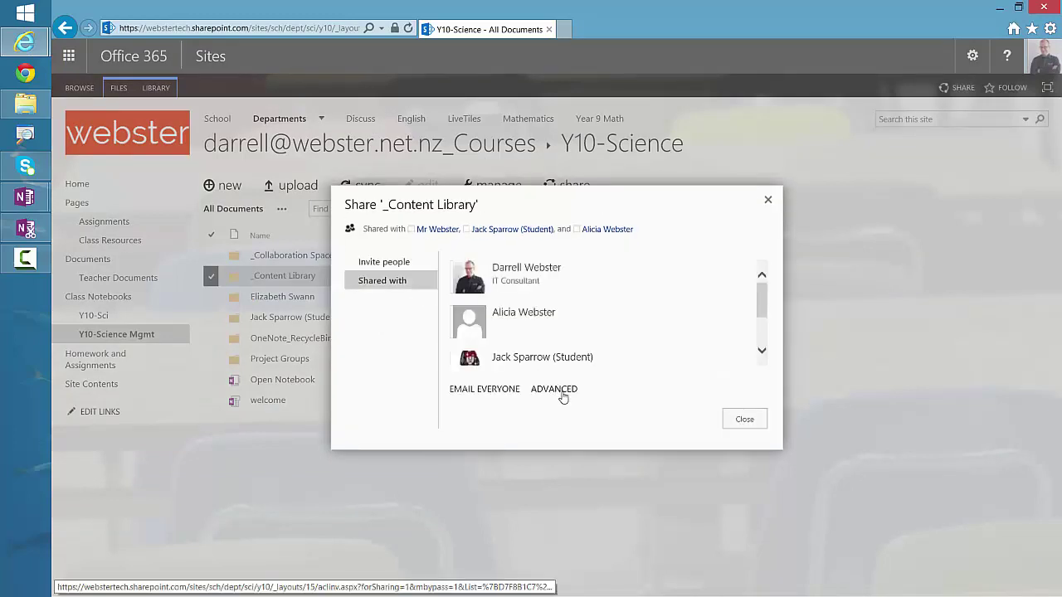
{"action": "left_click", "coordinate": [562, 391]}
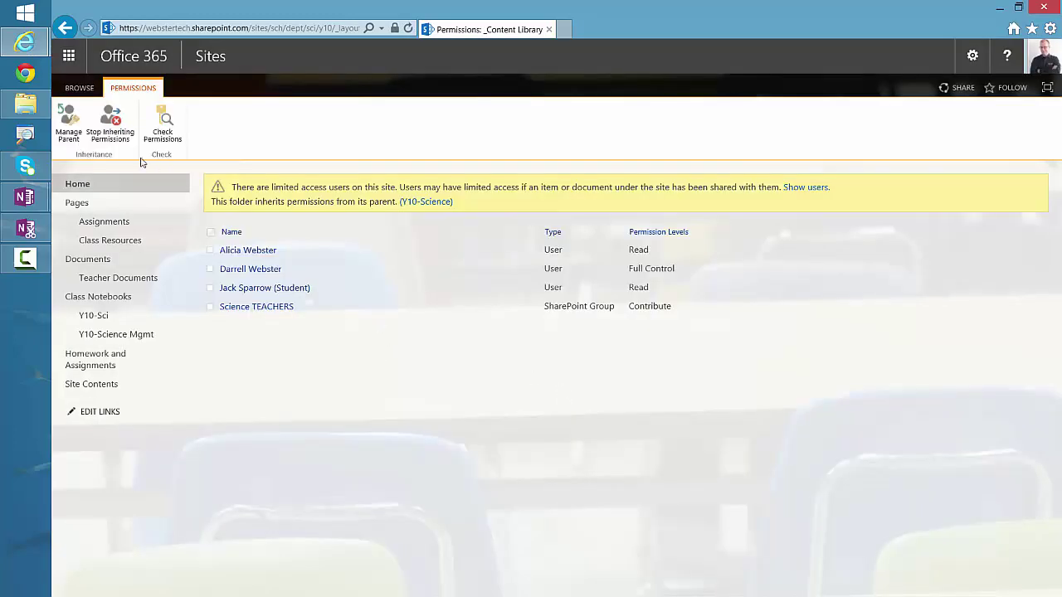
{"action": "left_click", "coordinate": [72, 132]}
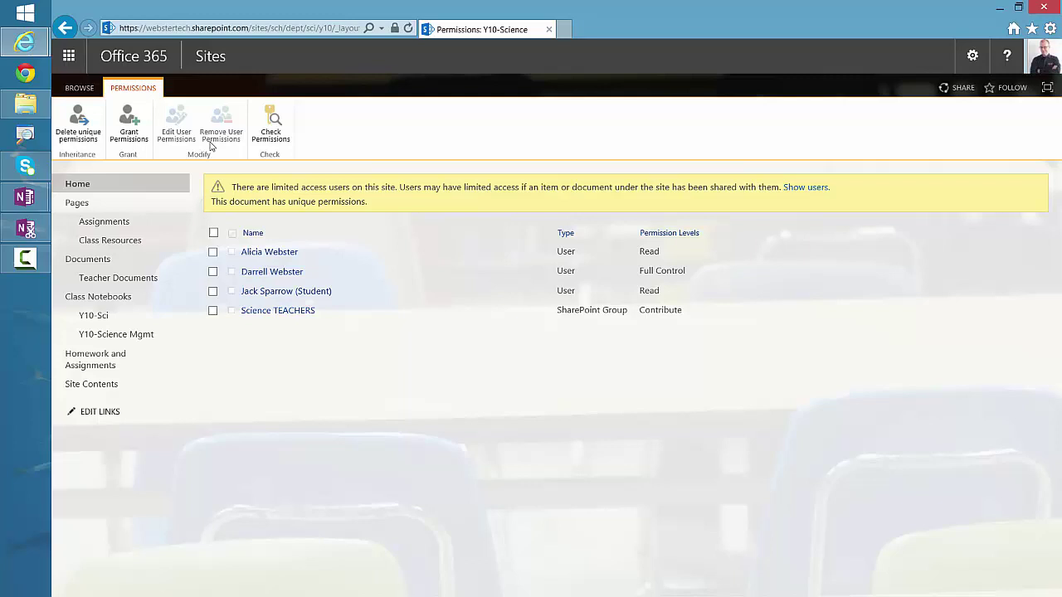
Grant the student Read permission on the Y10-Science notebook folder, keeping sign-in required and the email invitation enabled.
{"action": "left_click", "coordinate": [129, 133]}
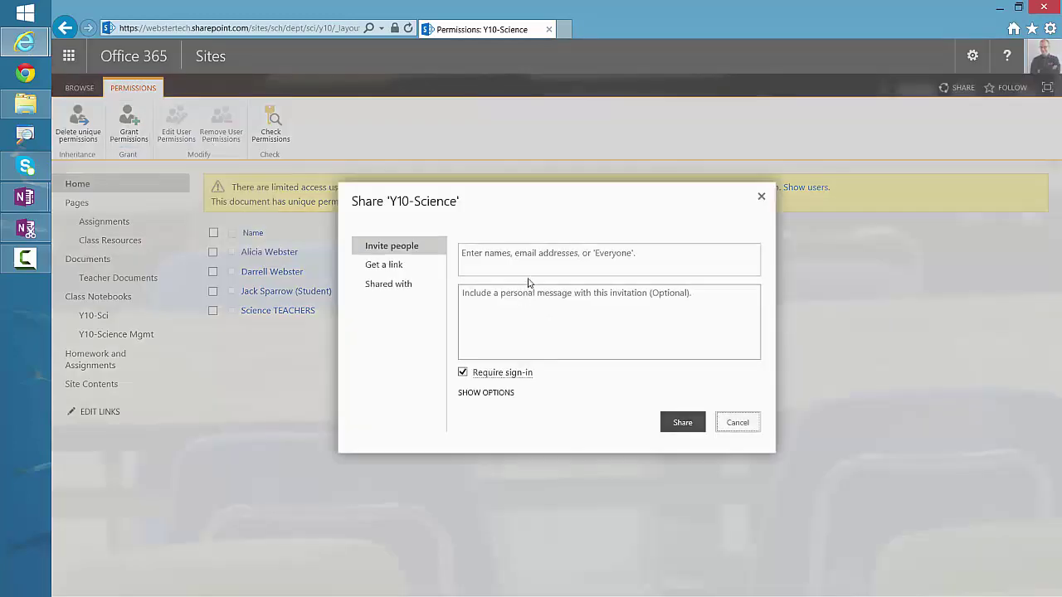
{"action": "left_click", "coordinate": [488, 262]}
{"action": "type", "text": "e"}
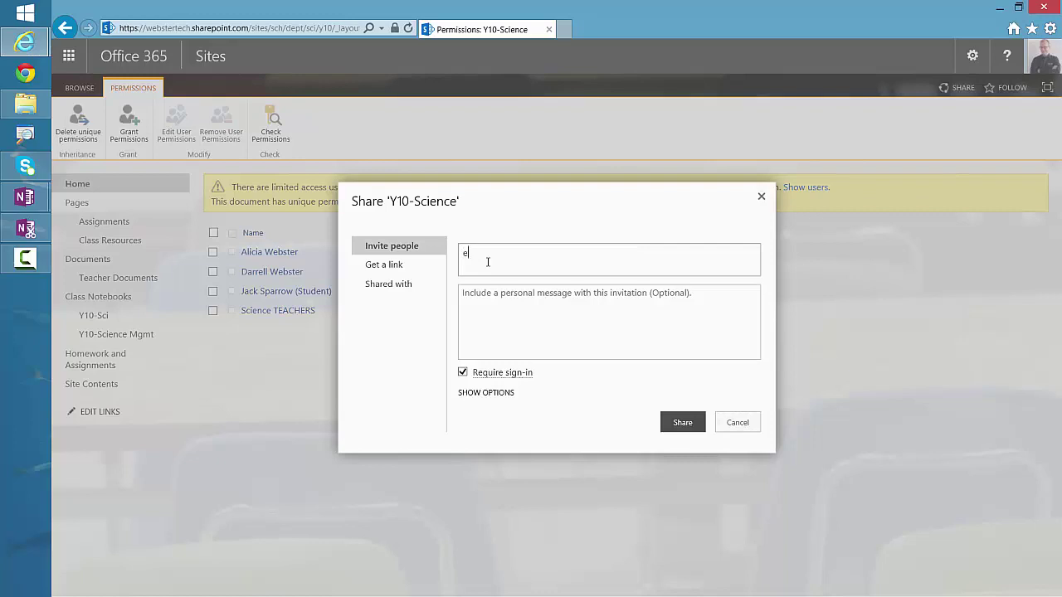
{"action": "type", "text": "liza"}
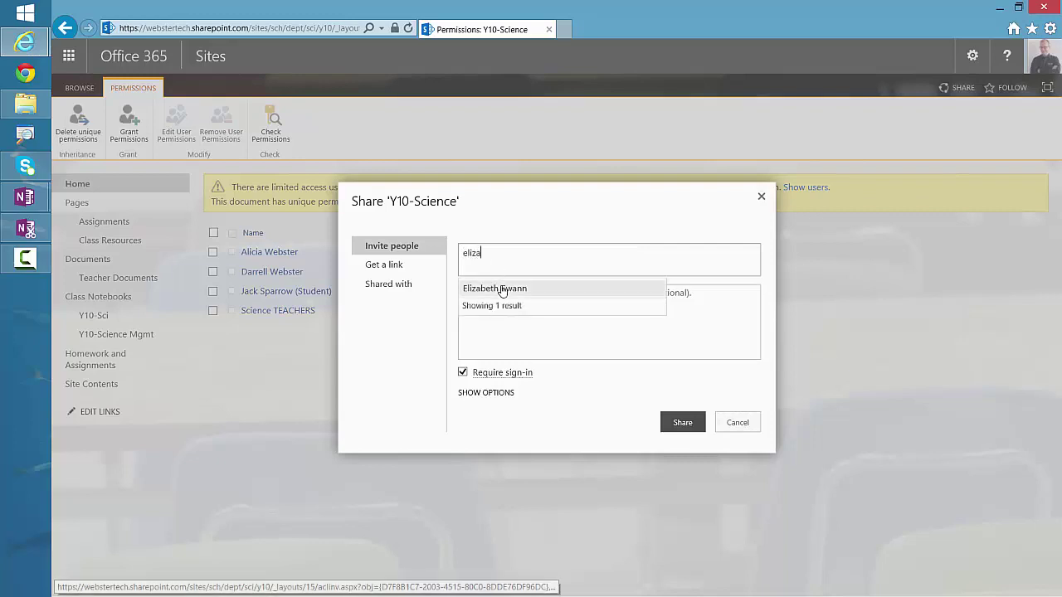
{"action": "left_click", "coordinate": [500, 289]}
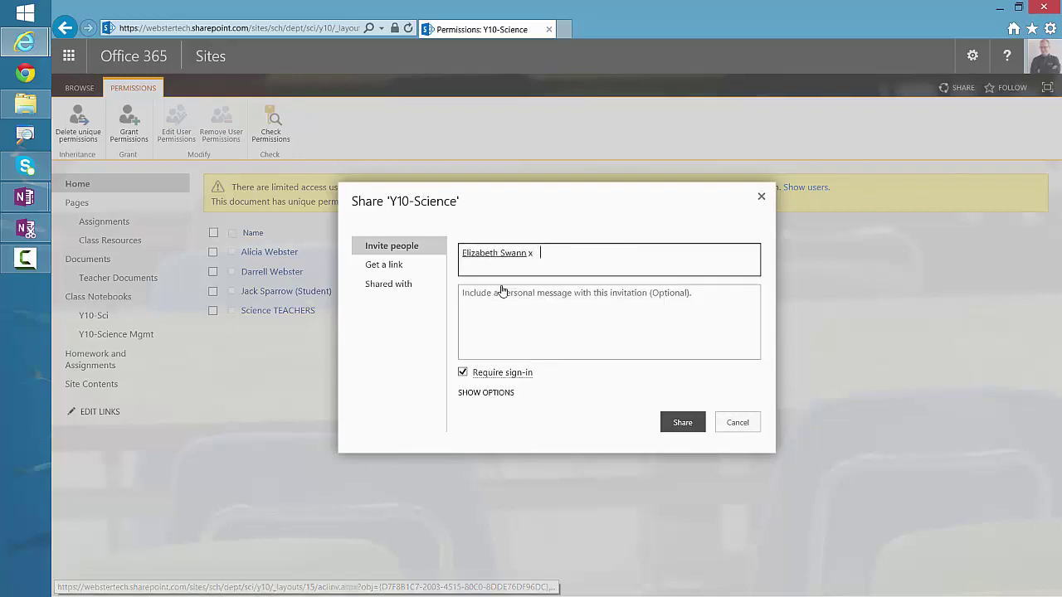
{"action": "left_click", "coordinate": [486, 394]}
{"action": "left_click", "coordinate": [492, 420]}
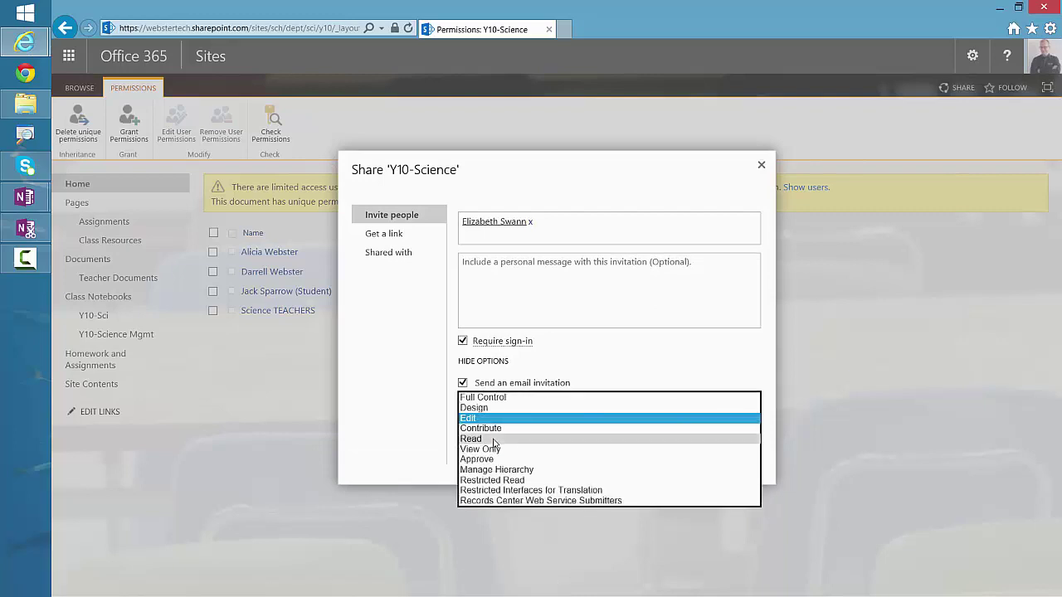
{"action": "left_click", "coordinate": [495, 440]}
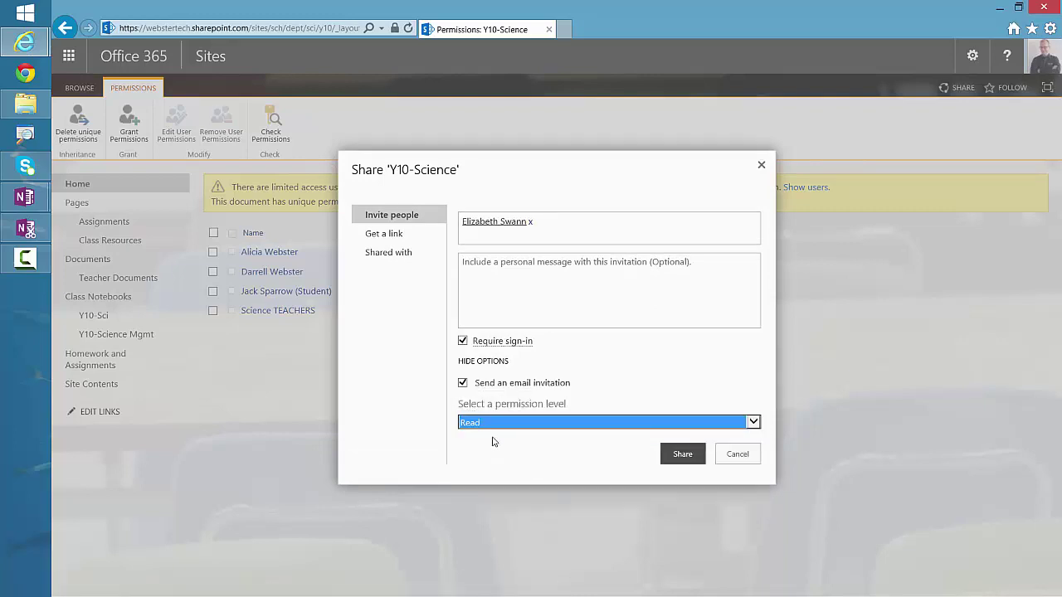
{"action": "left_click", "coordinate": [682, 454]}
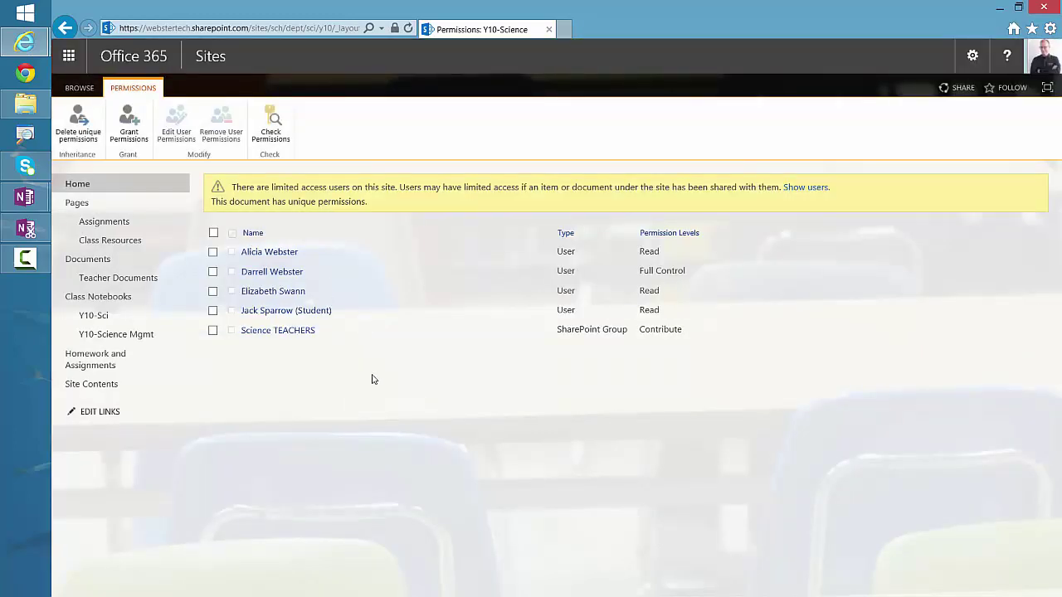
Share the welcome section in the Y10-Science Mgmt folder with the student as Can view, without sending an email invitation.
{"action": "left_click", "coordinate": [139, 335]}
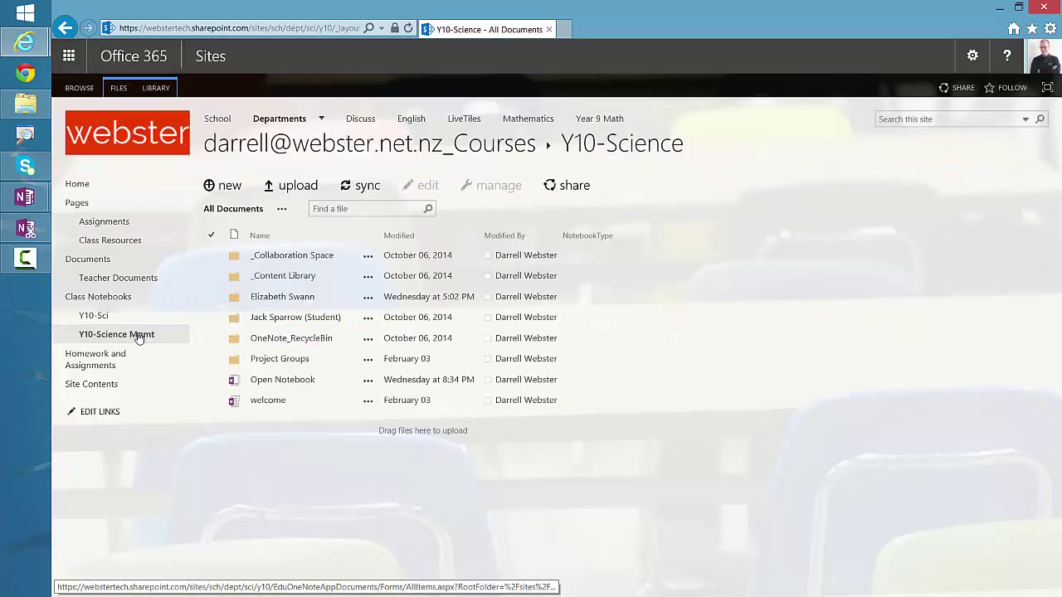
{"action": "left_click", "coordinate": [368, 404]}
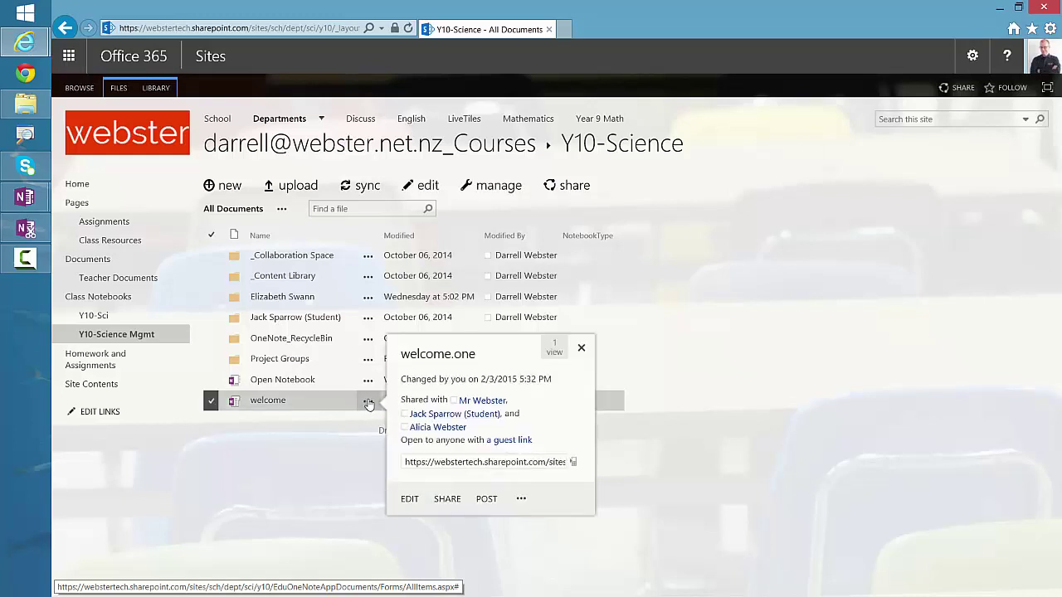
{"action": "left_click", "coordinate": [522, 501]}
{"action": "left_click", "coordinate": [441, 501]}
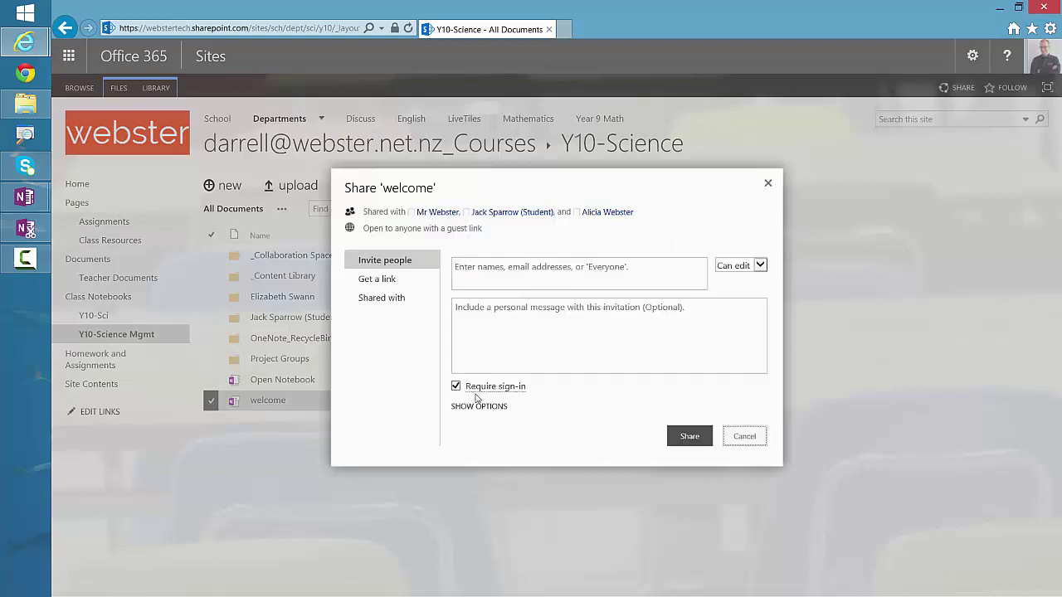
{"action": "left_click", "coordinate": [482, 274]}
{"action": "type", "text": "eli"}
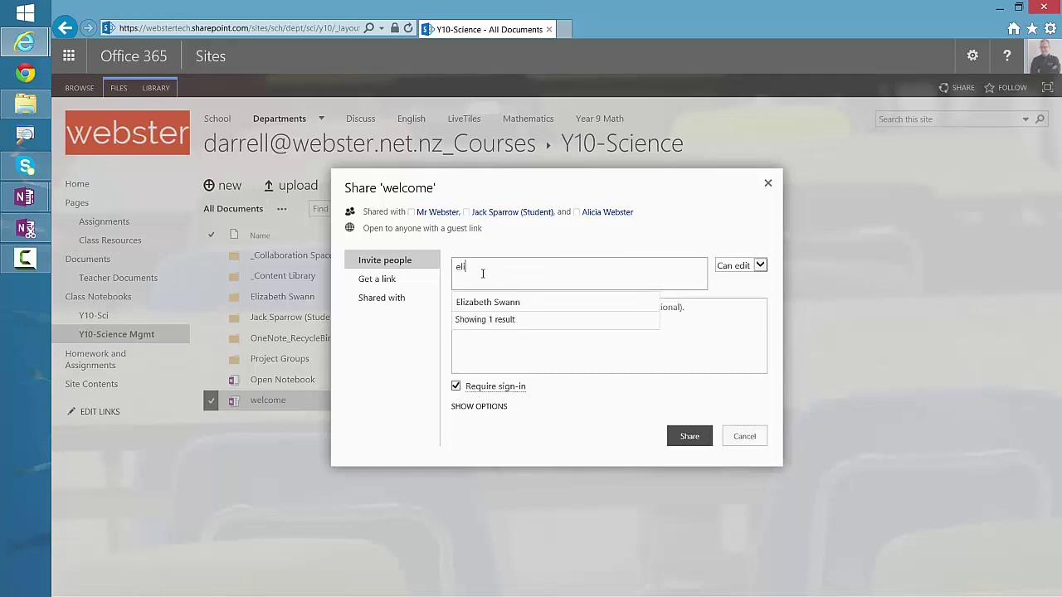
{"action": "left_click", "coordinate": [487, 303]}
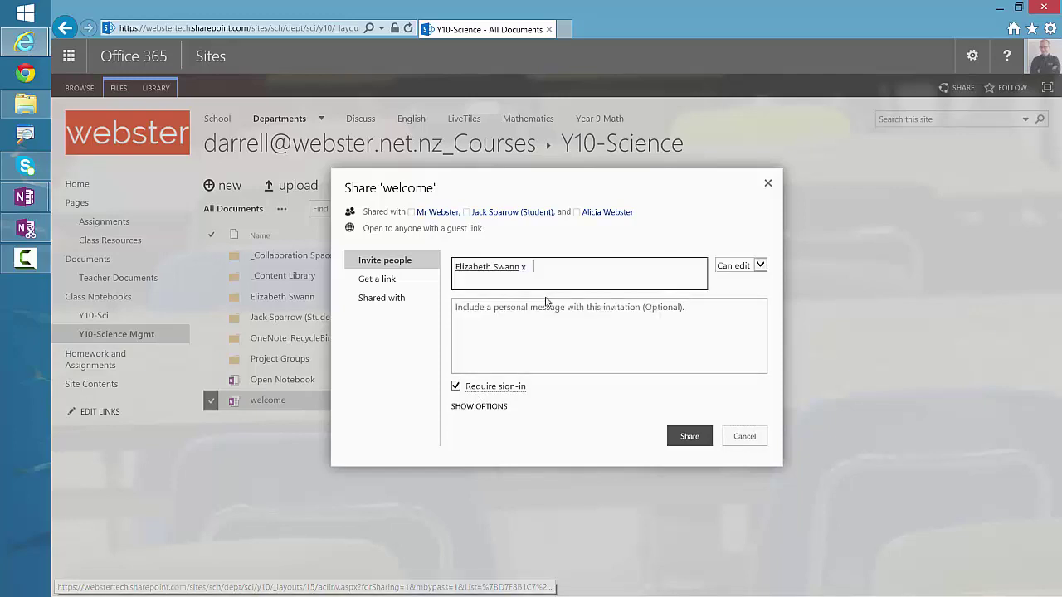
{"action": "left_click", "coordinate": [759, 266]}
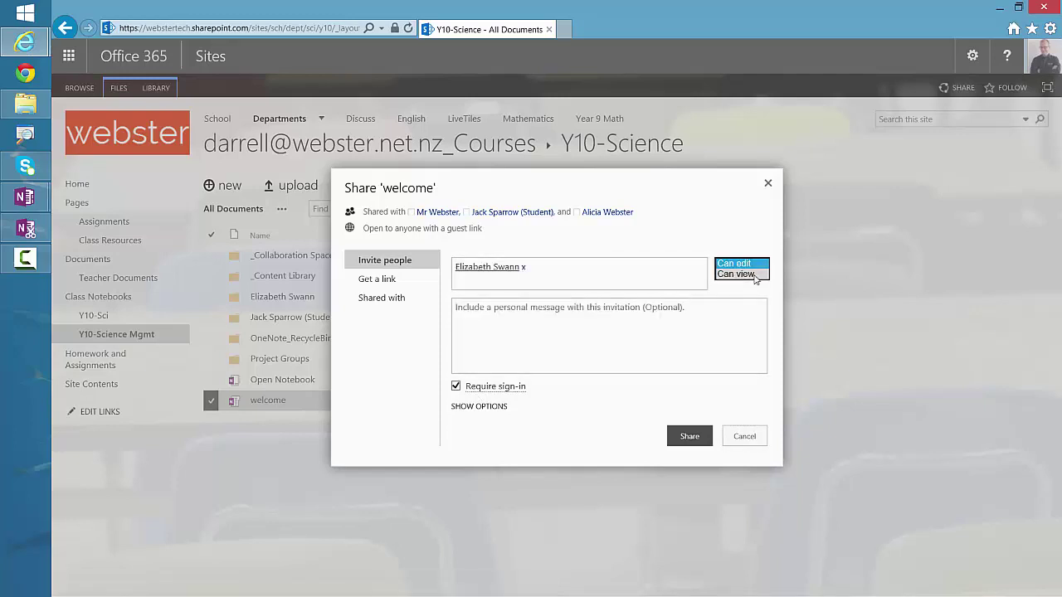
{"action": "left_click", "coordinate": [738, 279]}
{"action": "left_click", "coordinate": [489, 407]}
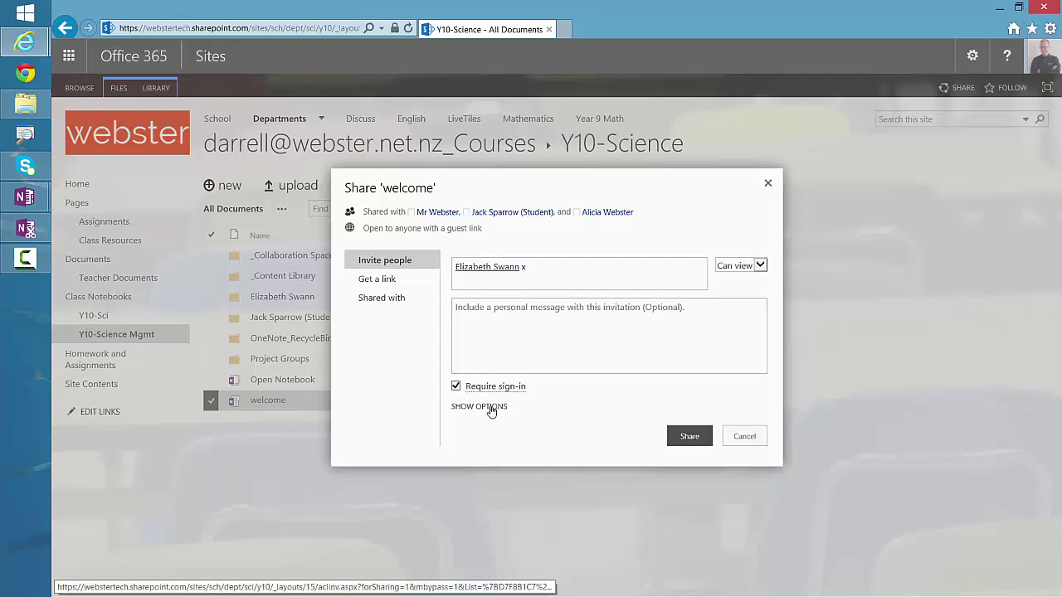
{"action": "left_click", "coordinate": [456, 417]}
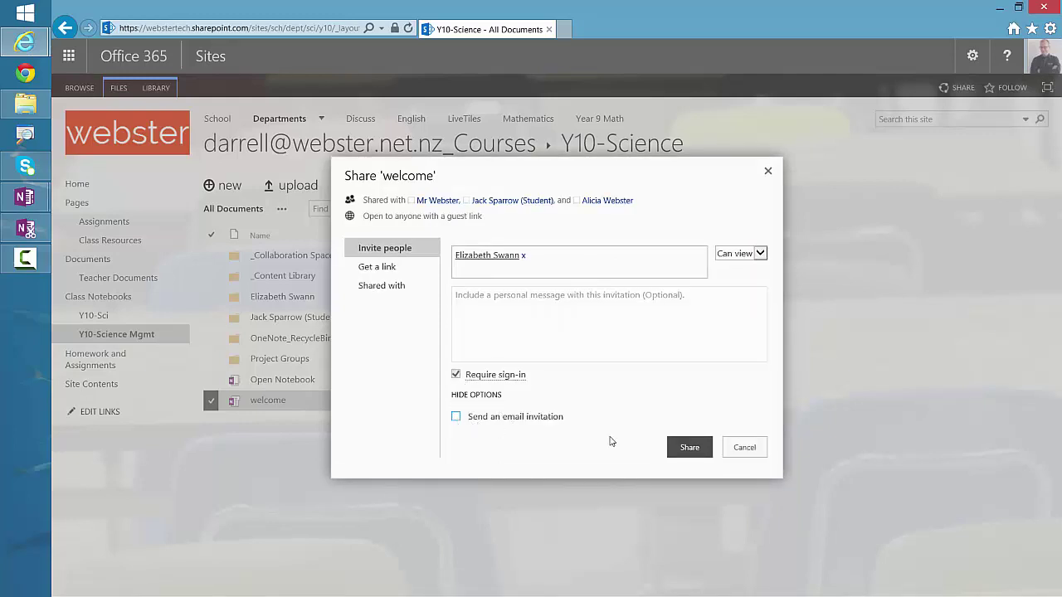
{"action": "left_click", "coordinate": [701, 452]}
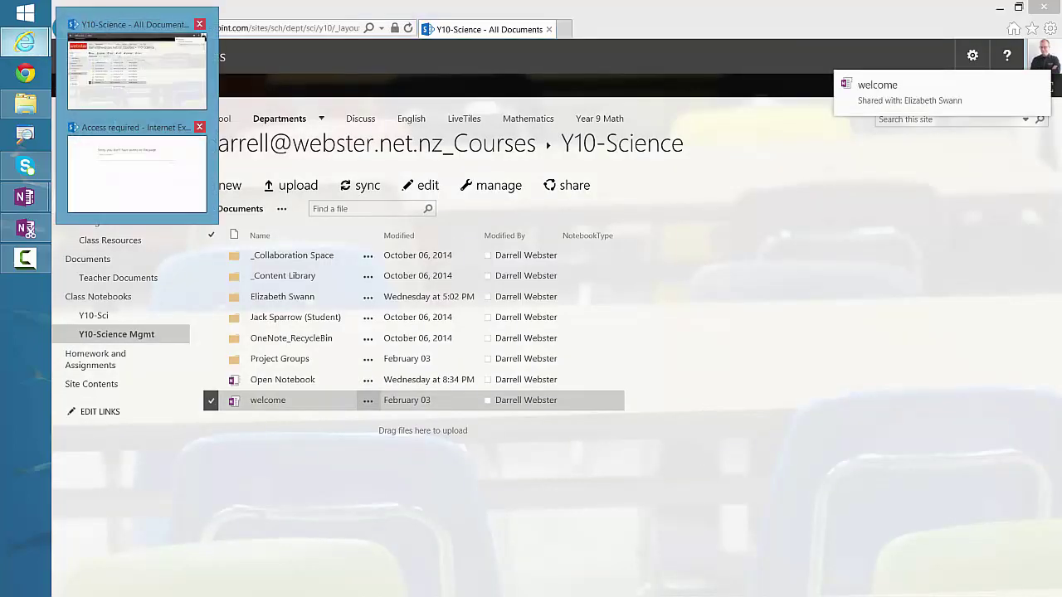
Check the student's access by opening the Y10-Science notebook from the Year 10 home page in their browser window, and return to the teacher's window.
{"action": "left_click", "coordinate": [136, 166]}
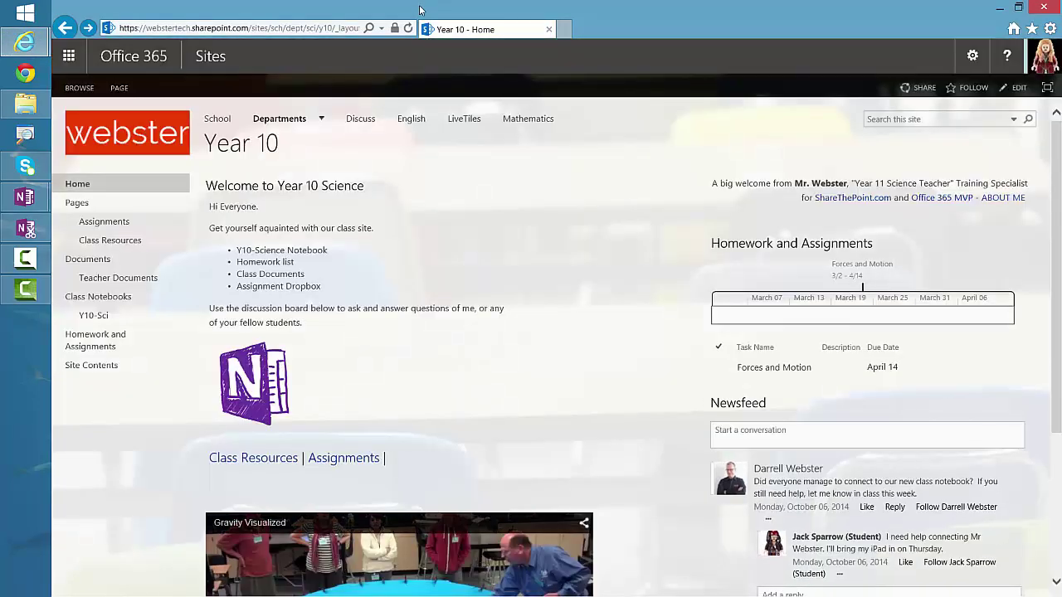
{"action": "left_click", "coordinate": [255, 366]}
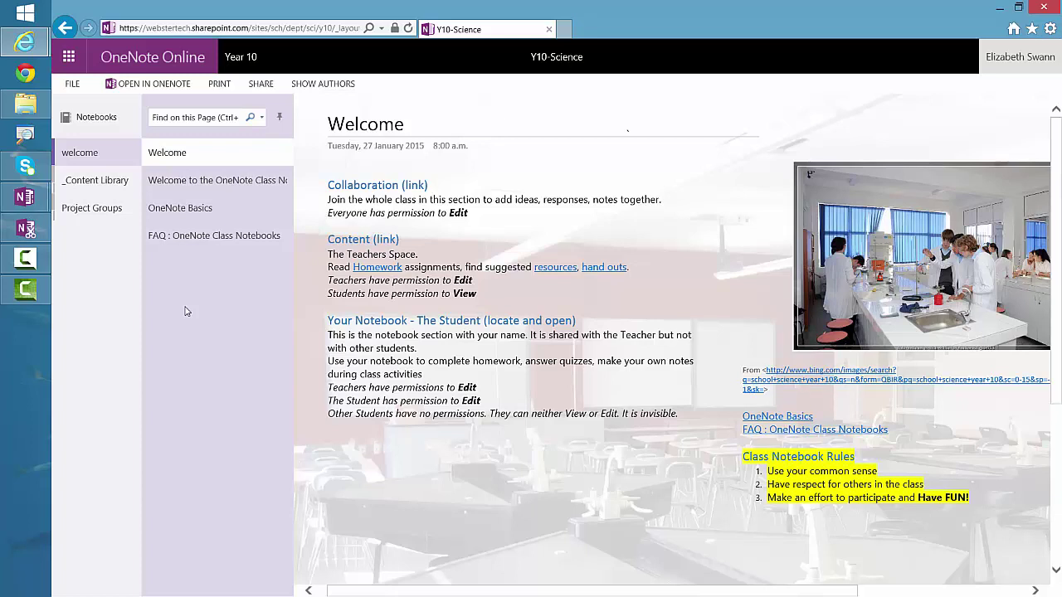
{"action": "mouse_move", "coordinate": [25, 41]}
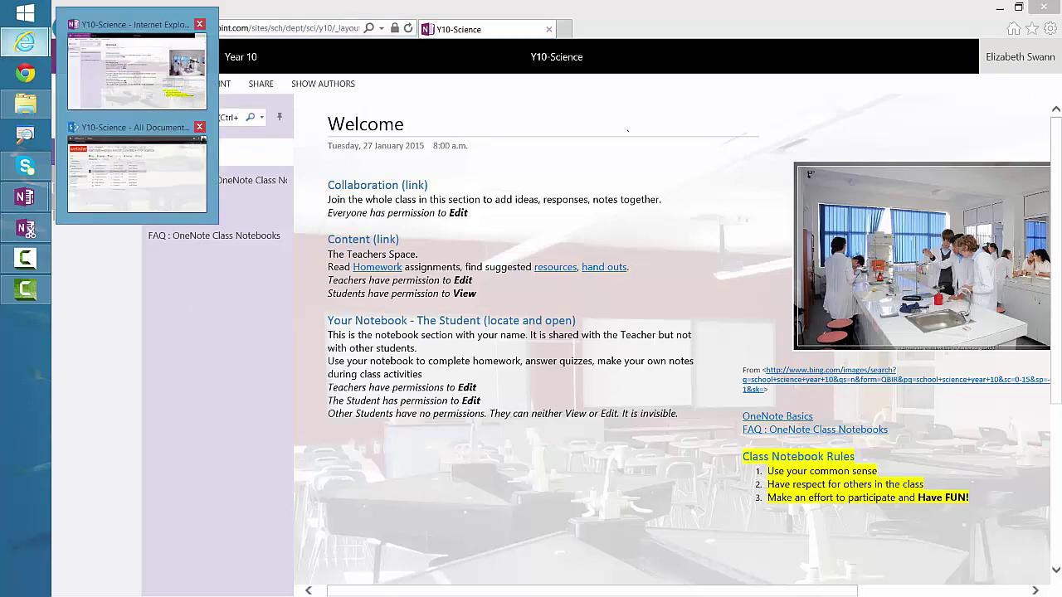
{"action": "left_click", "coordinate": [137, 170]}
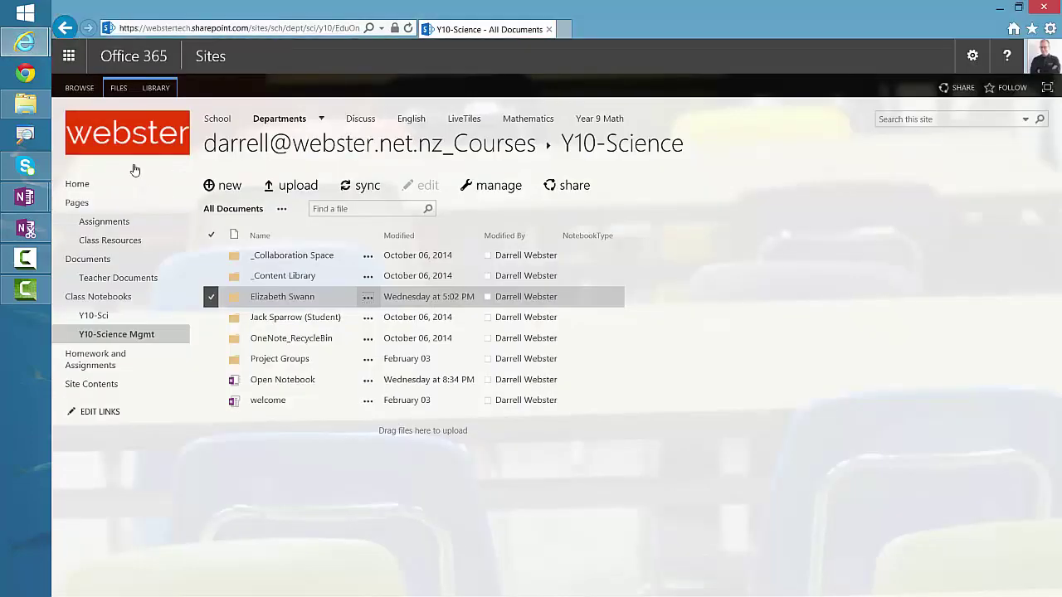
Open the advanced permissions page of the student's restored folder from its list of people it is shared with.
{"action": "left_click", "coordinate": [370, 298]}
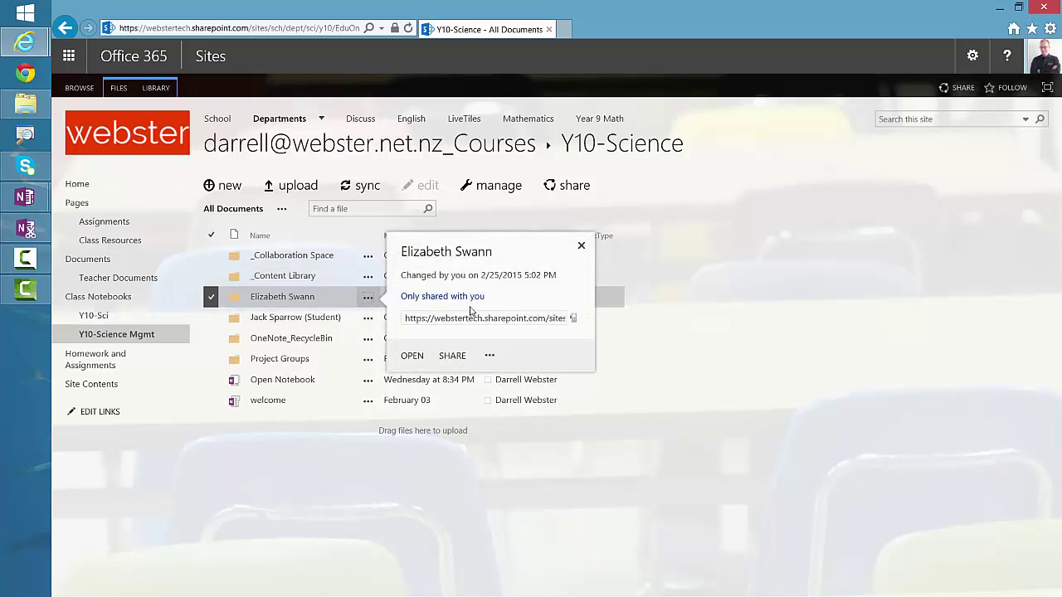
{"action": "left_click", "coordinate": [453, 358]}
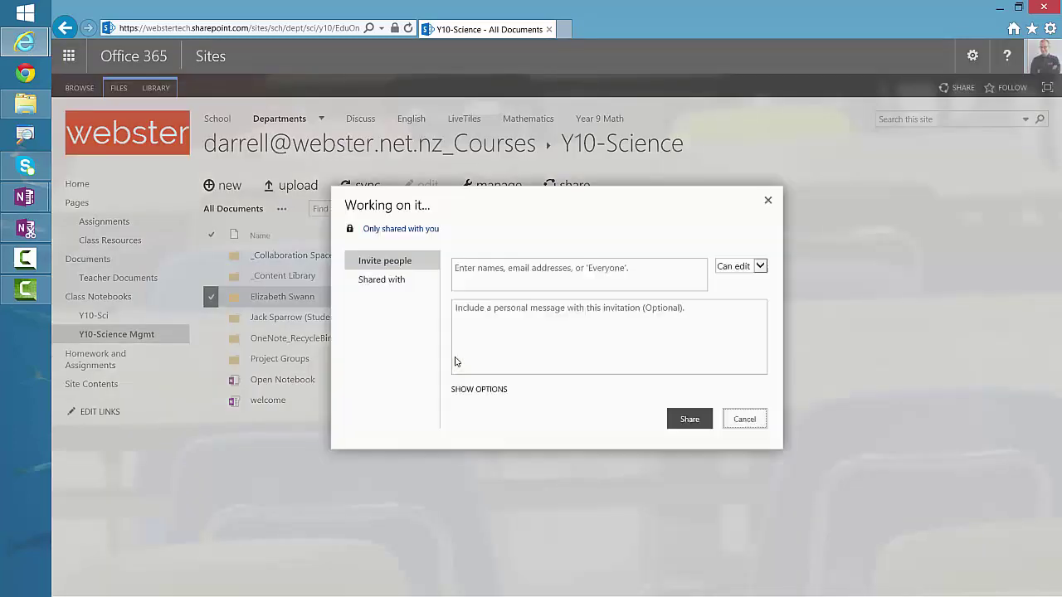
{"action": "left_click", "coordinate": [377, 282]}
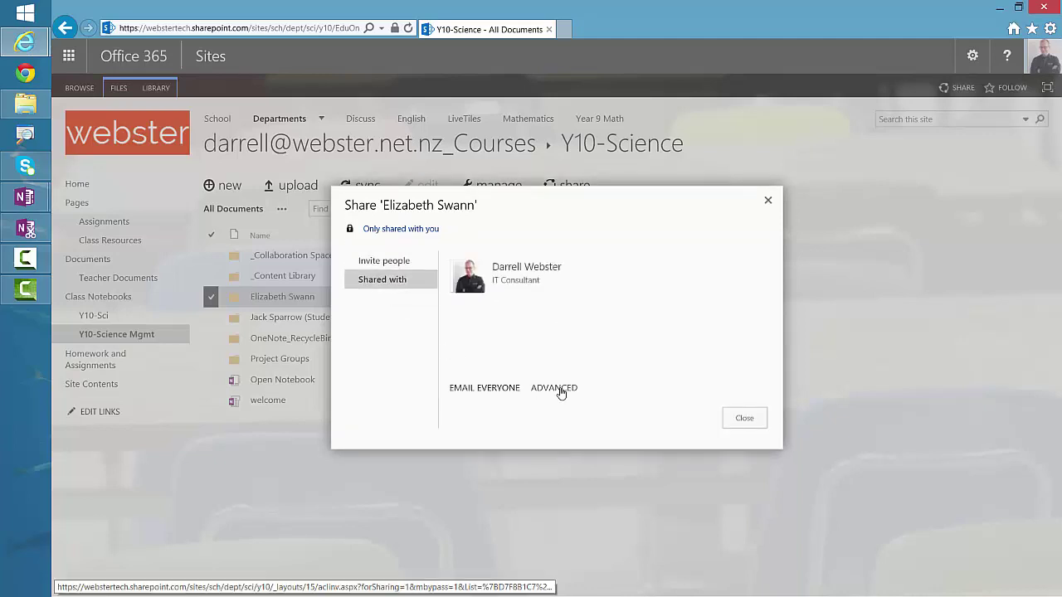
{"action": "left_click", "coordinate": [559, 392]}
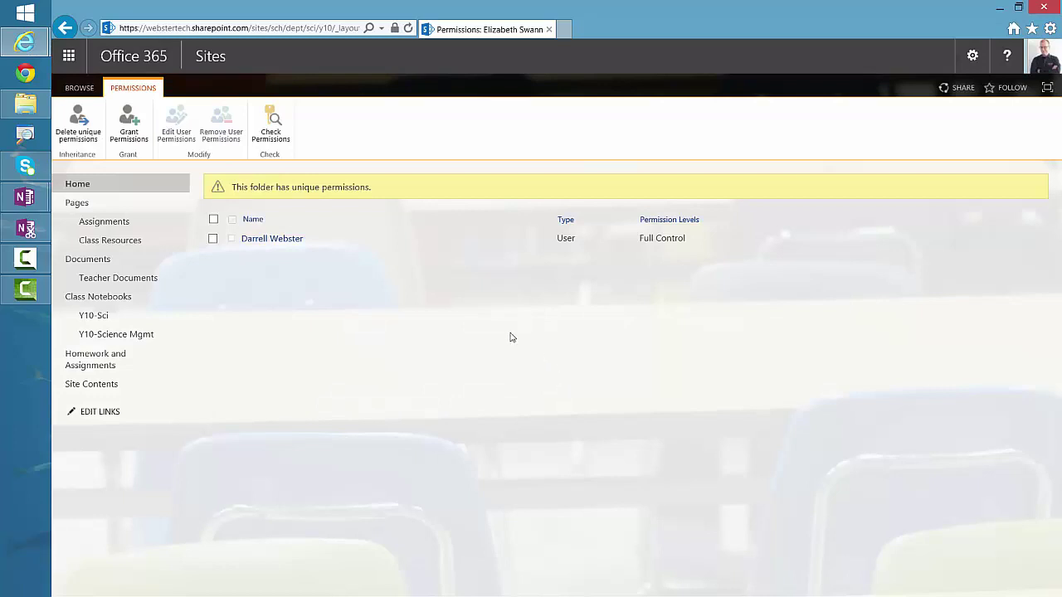
Grant the student Contribute permission on their restored folder, without sending an email invitation.
{"action": "left_click", "coordinate": [138, 138]}
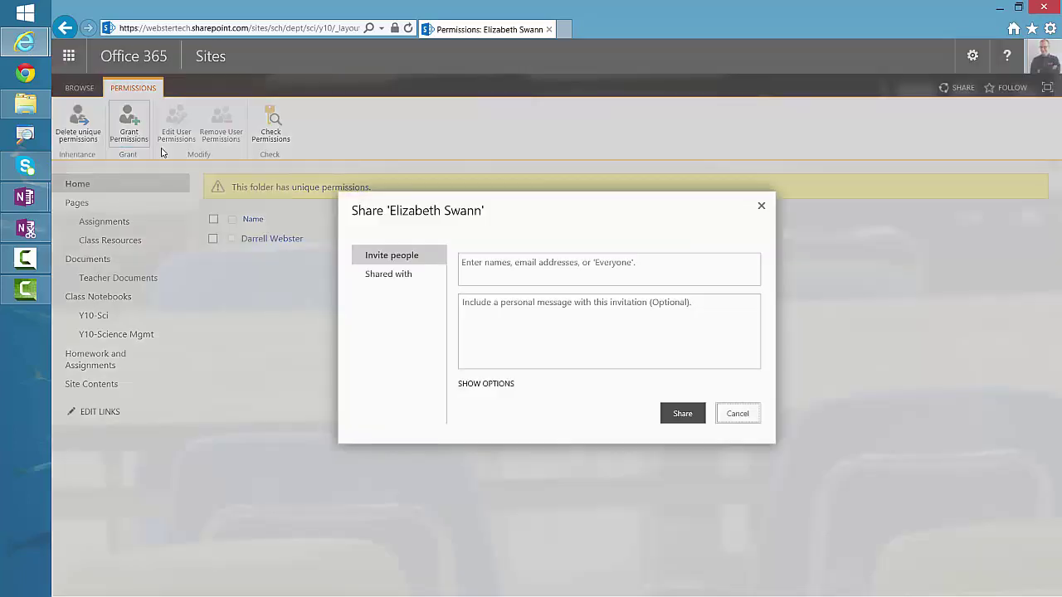
{"action": "type", "text": "e"}
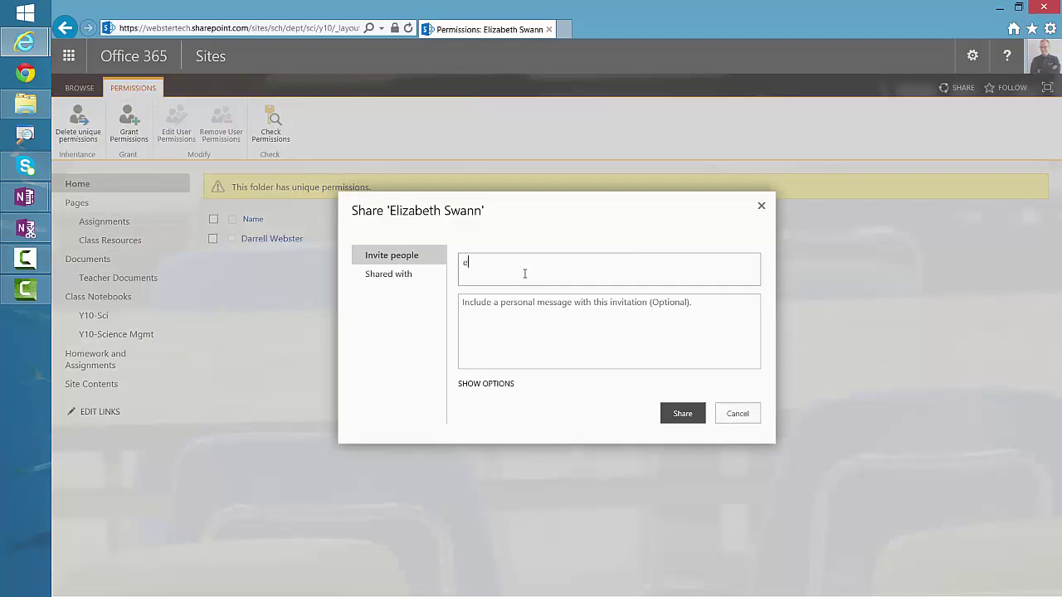
{"action": "type", "text": "liza"}
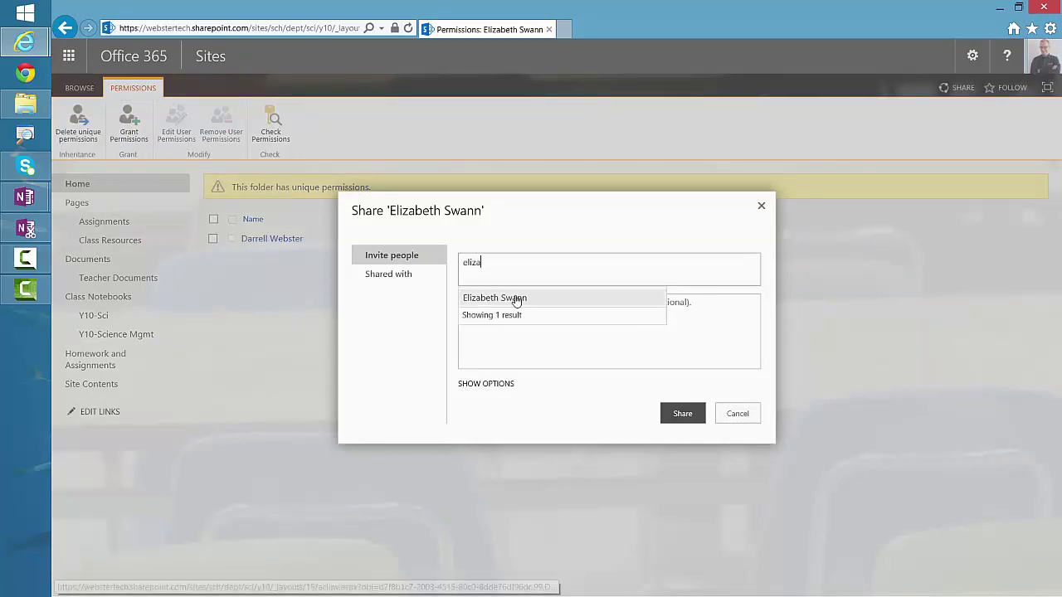
{"action": "left_click", "coordinate": [517, 299]}
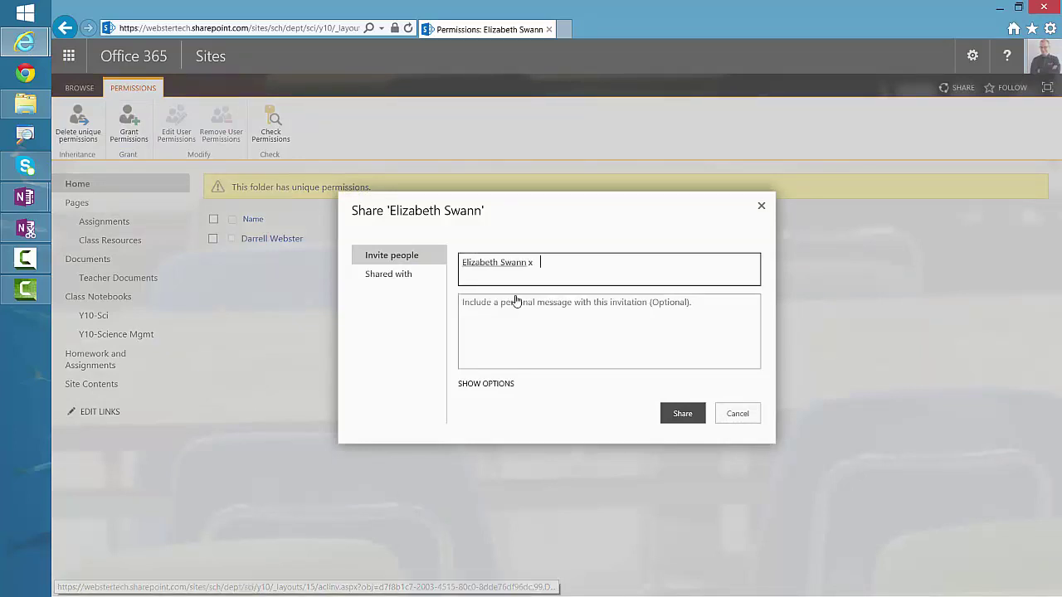
{"action": "left_click", "coordinate": [497, 385]}
{"action": "left_click", "coordinate": [504, 413]}
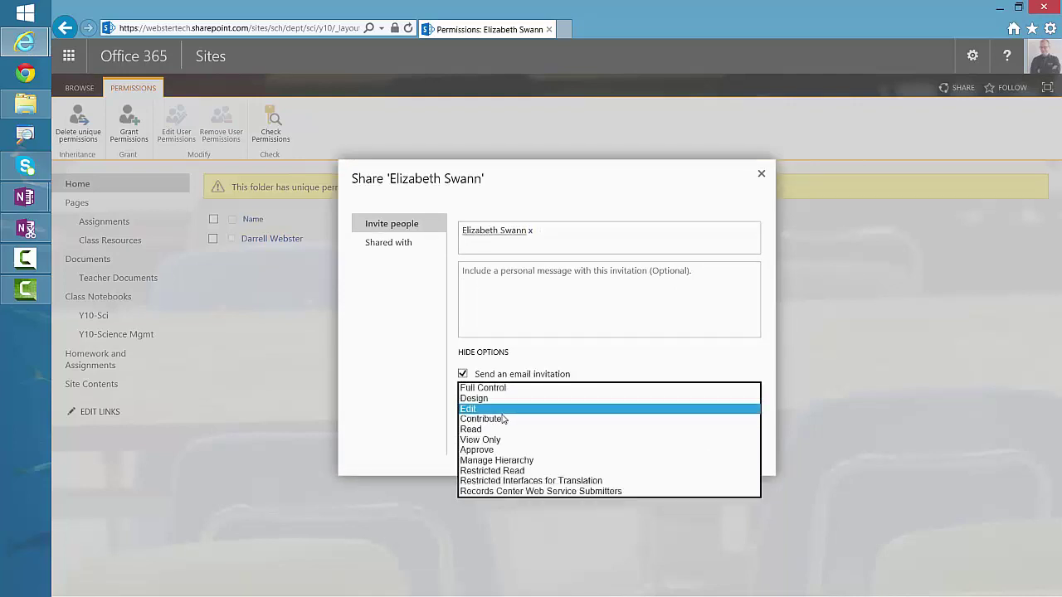
{"action": "left_click", "coordinate": [503, 418]}
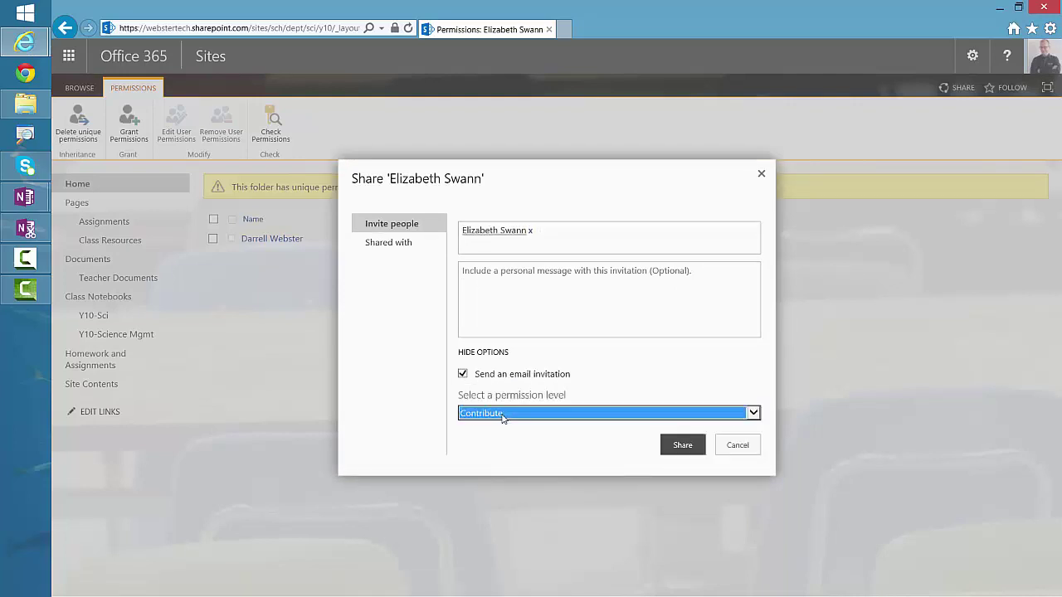
{"action": "left_click", "coordinate": [463, 375]}
{"action": "left_click", "coordinate": [684, 446]}
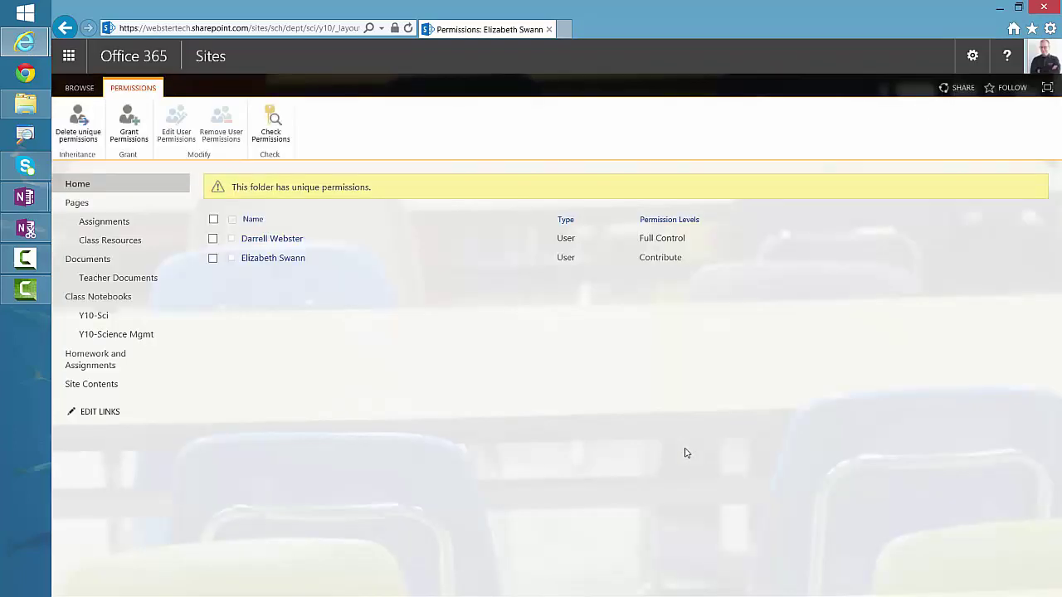
In the student's browser window, reload the Y10-Science notebook, check the Class Notes section in their section group, and return to the Year 10 site.
{"action": "mouse_move", "coordinate": [25, 41]}
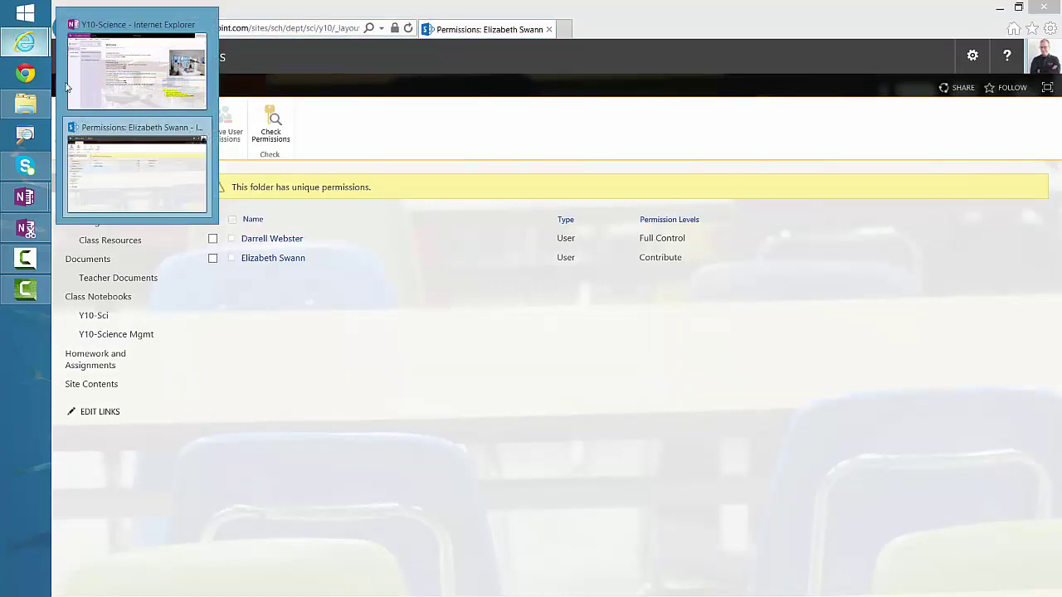
{"action": "left_click", "coordinate": [88, 58]}
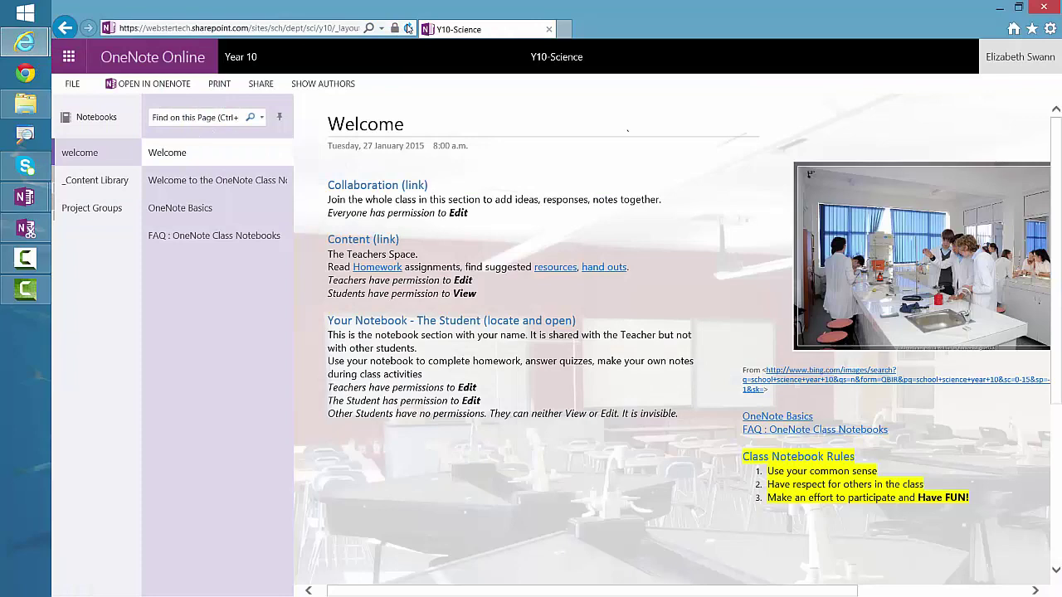
{"action": "left_click", "coordinate": [408, 29]}
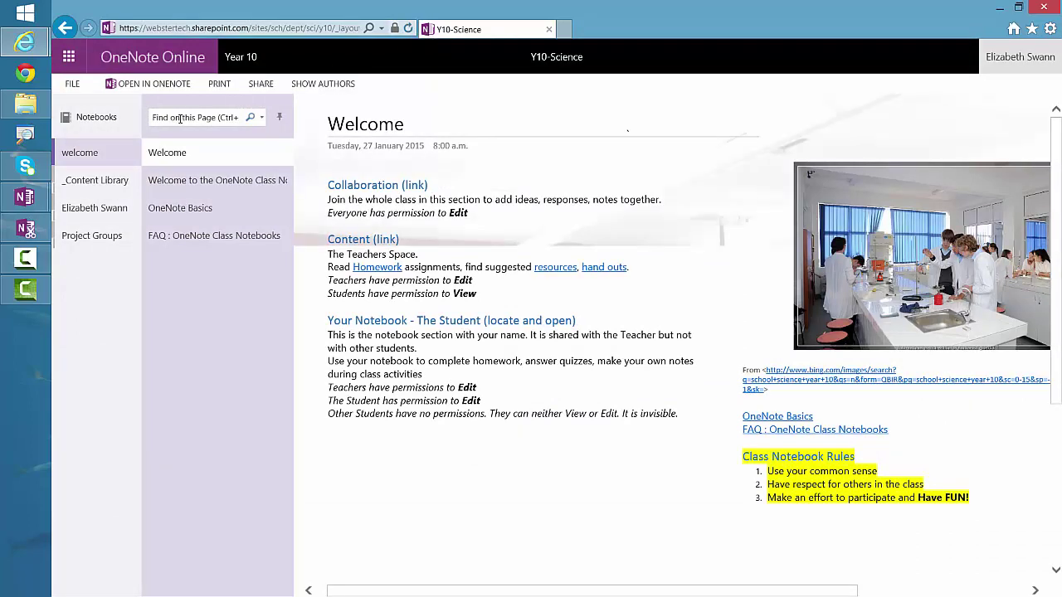
{"action": "left_click", "coordinate": [98, 210]}
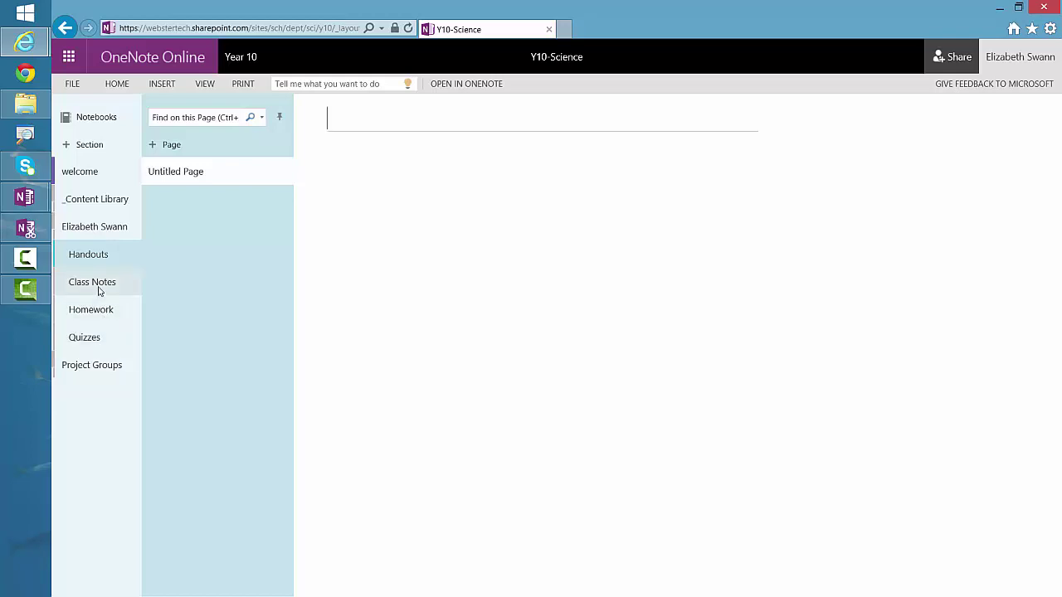
{"action": "left_click", "coordinate": [93, 282]}
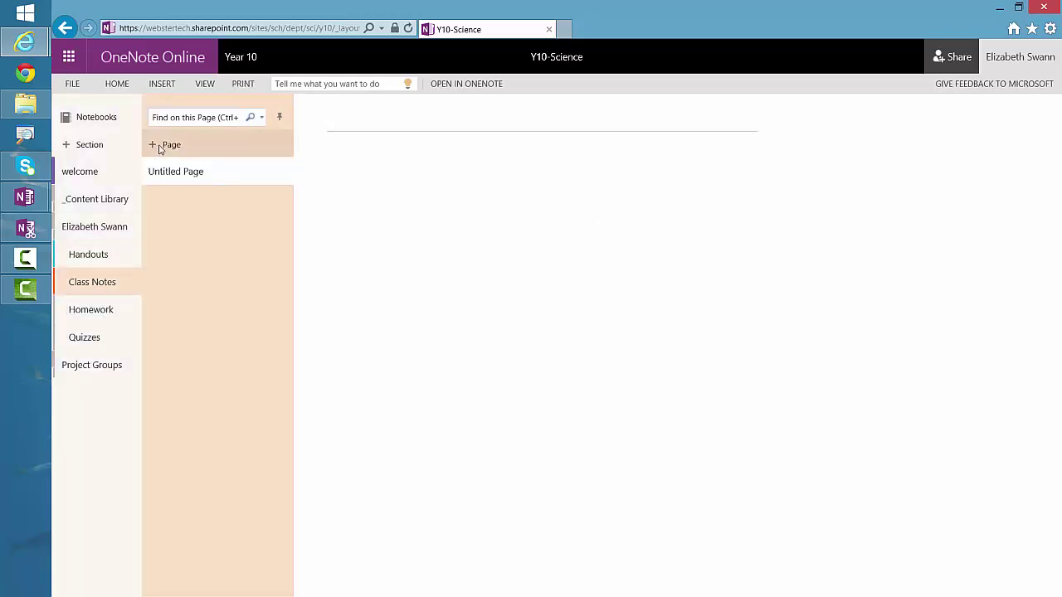
{"action": "left_click", "coordinate": [238, 56]}
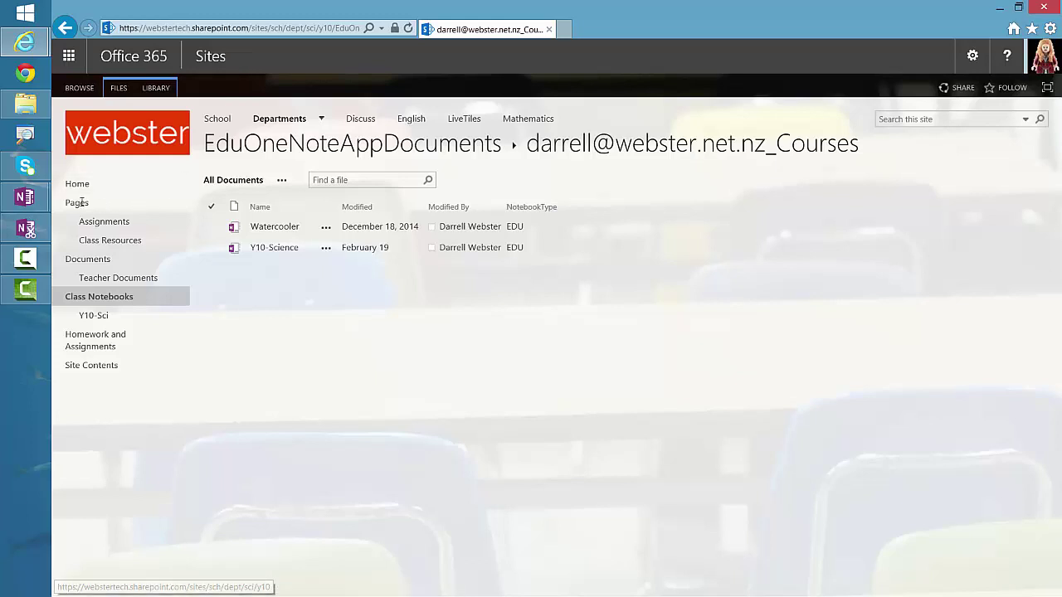
Switch to the teacher's OneNote desktop app, sync the Y10-Science notebook, and check the student's restored section group before returning to the notebook's top level.
{"action": "mouse_move", "coordinate": [43, 200]}
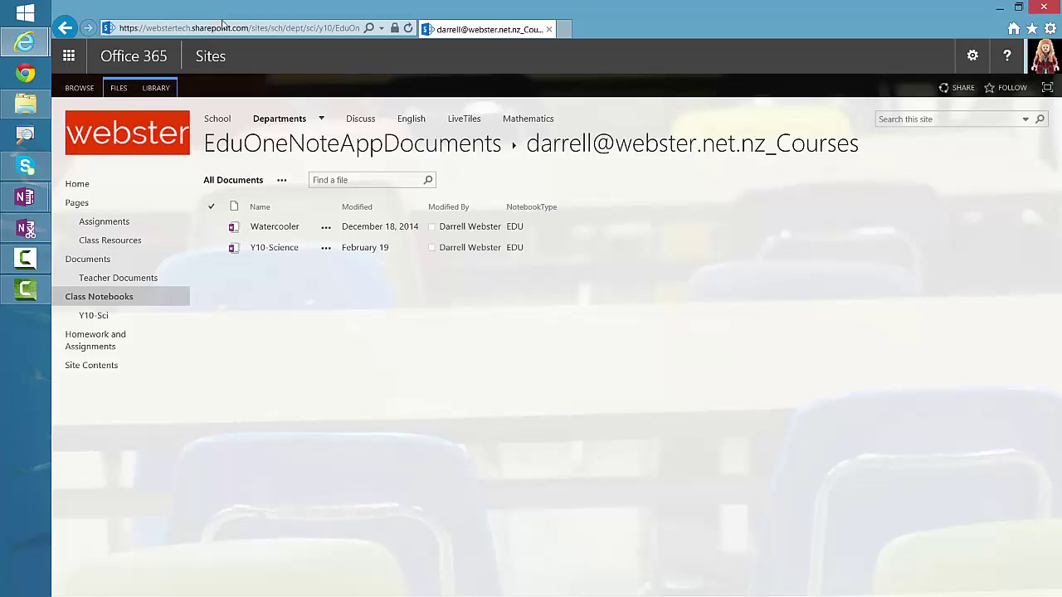
{"action": "key", "text": "alt+Tab"}
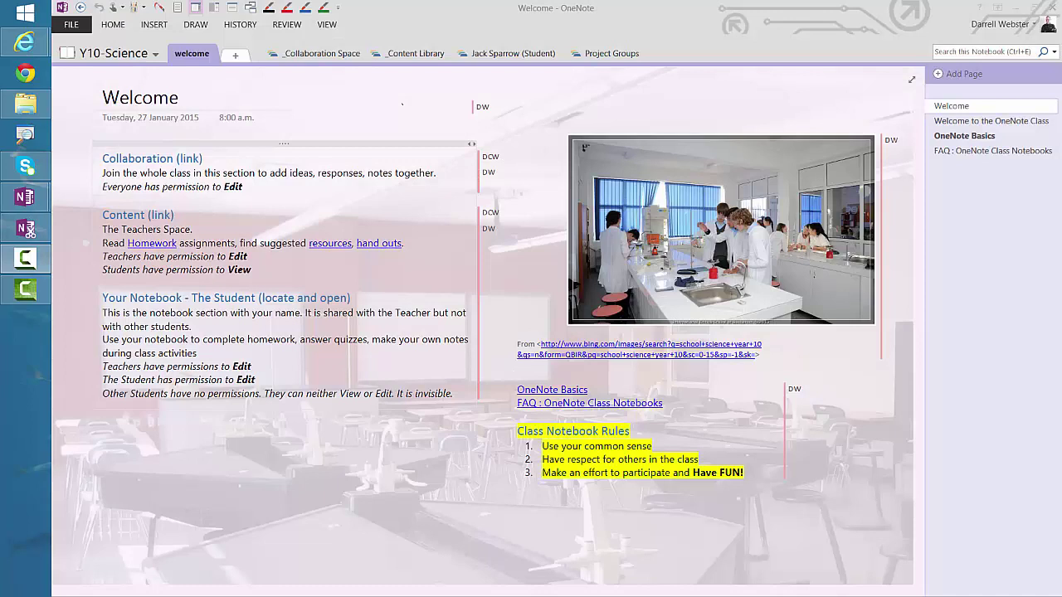
{"action": "right_click", "coordinate": [125, 63]}
{"action": "left_click", "coordinate": [146, 73]}
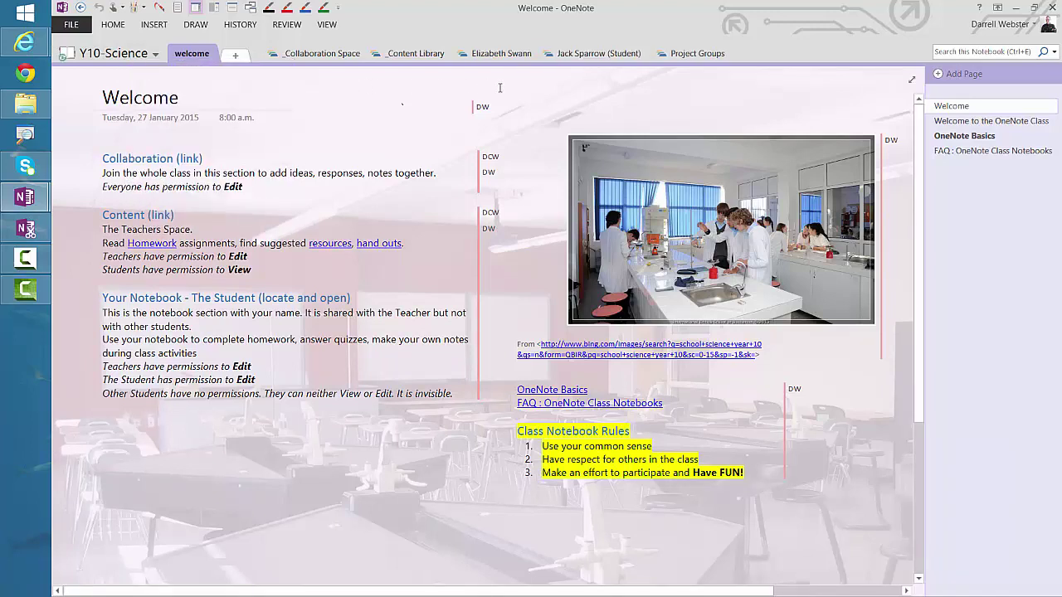
{"action": "left_click", "coordinate": [503, 55]}
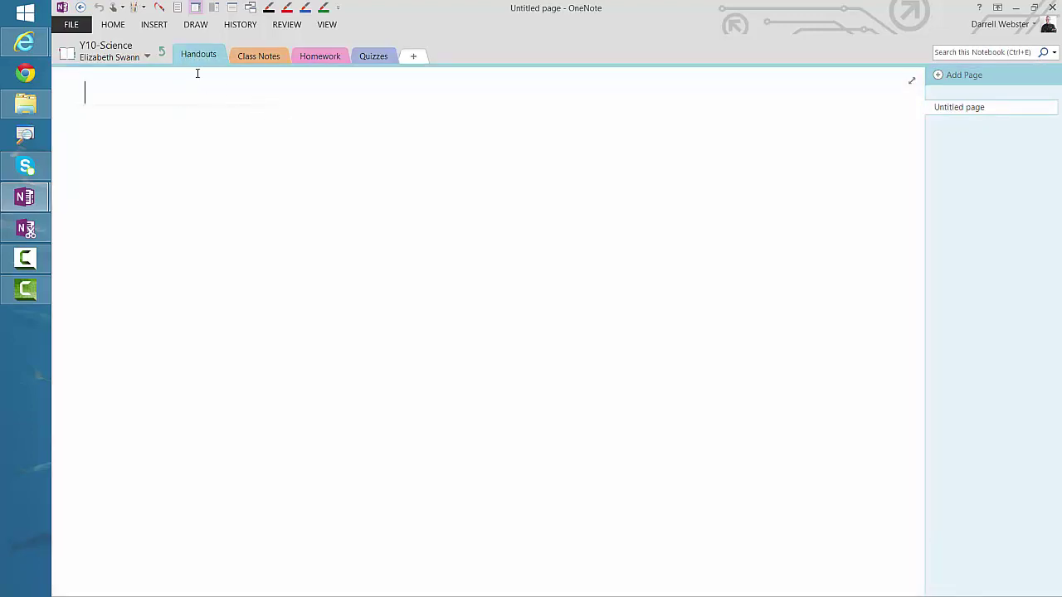
{"action": "left_click", "coordinate": [161, 52]}
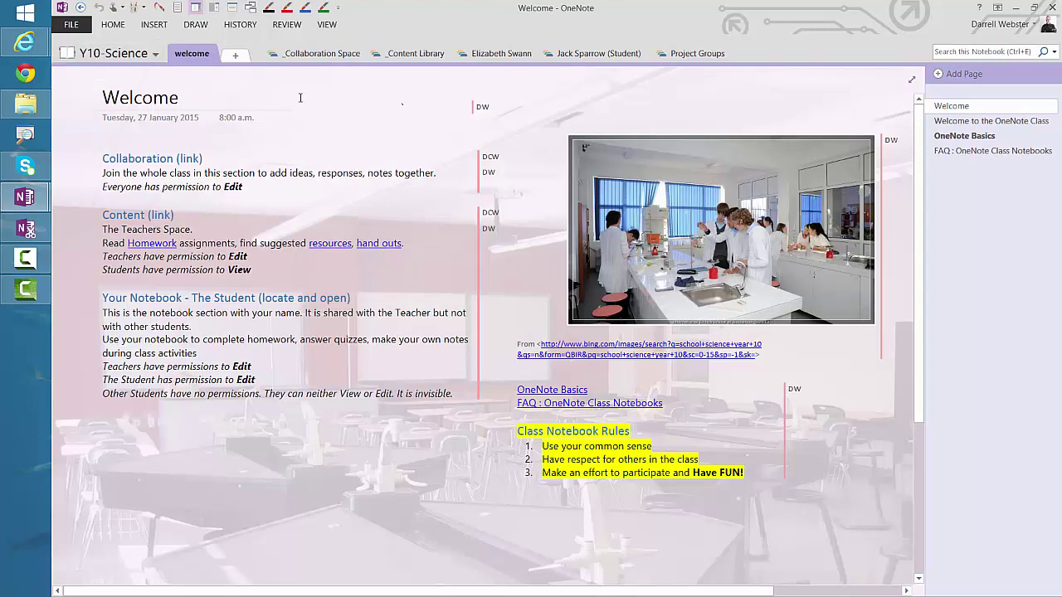